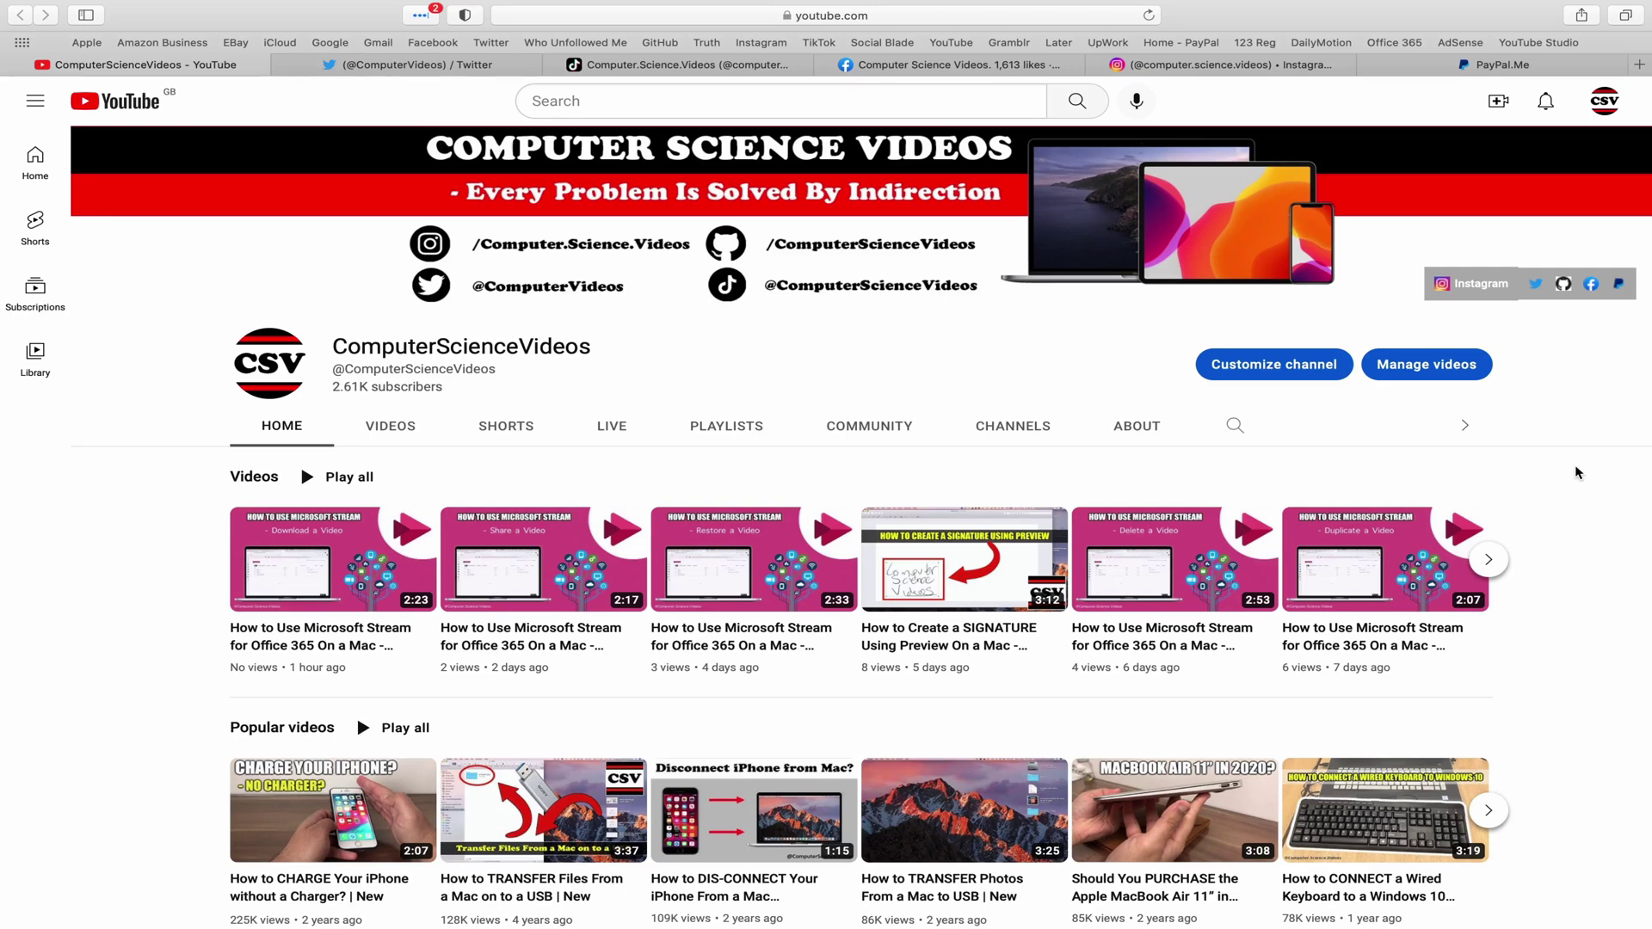
# View the channel's Twitter, TikTok, Facebook, Instagram and PayPal.Me pages in turn.
pyautogui.click(387, 65)
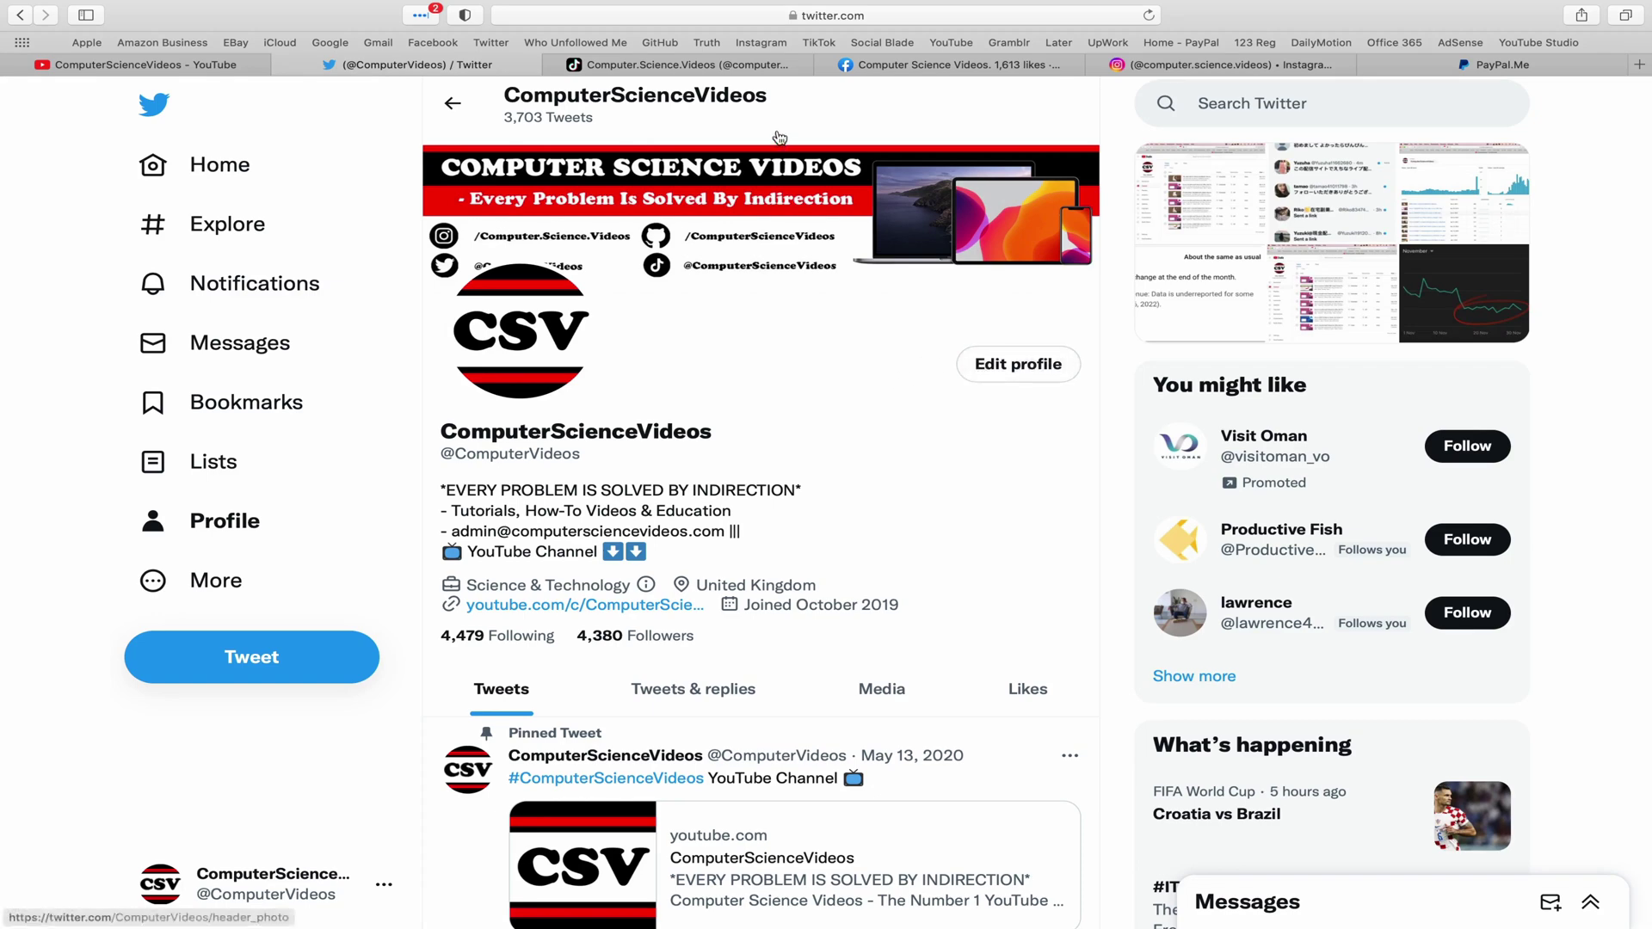
pyautogui.click(722, 73)
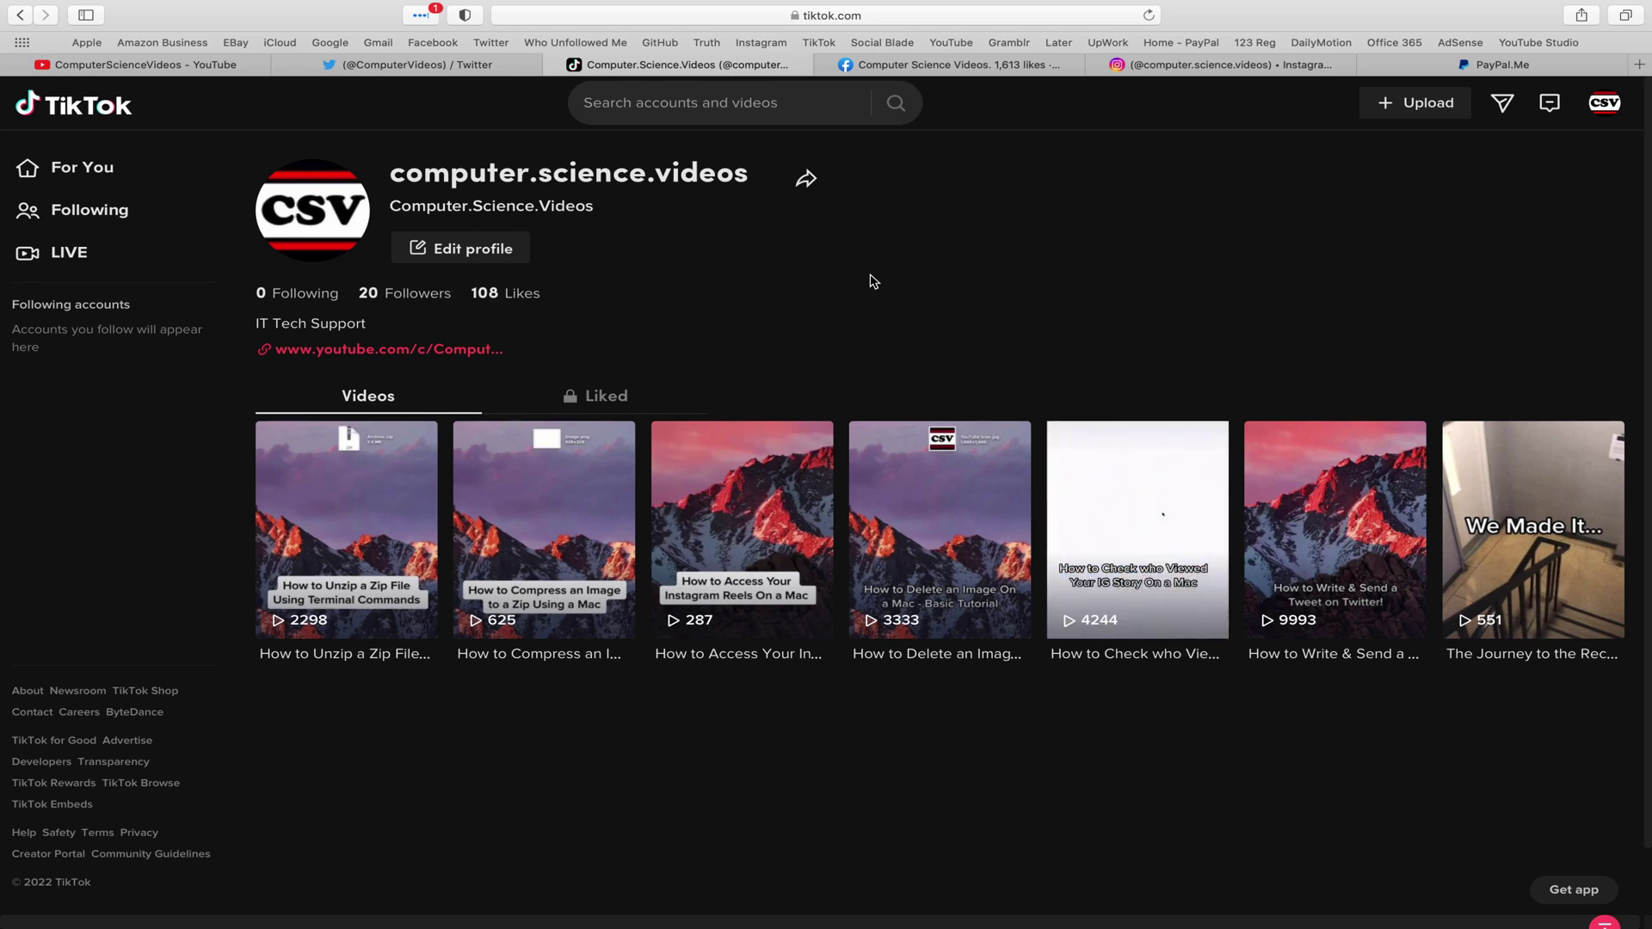
pyautogui.click(962, 70)
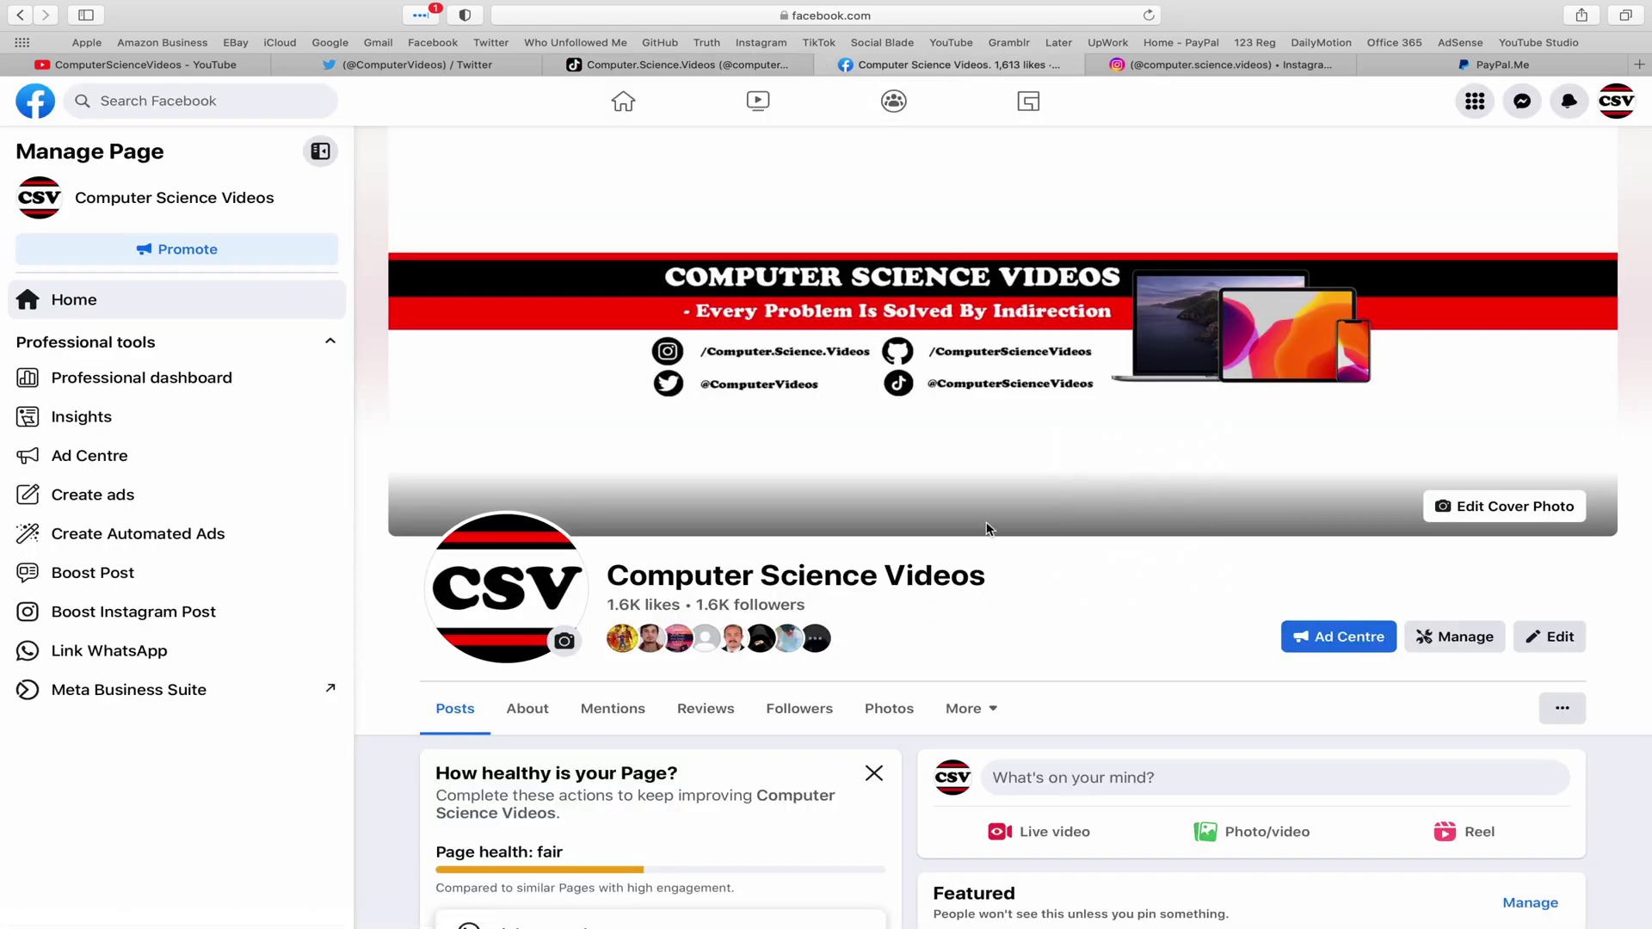
pyautogui.click(1220, 64)
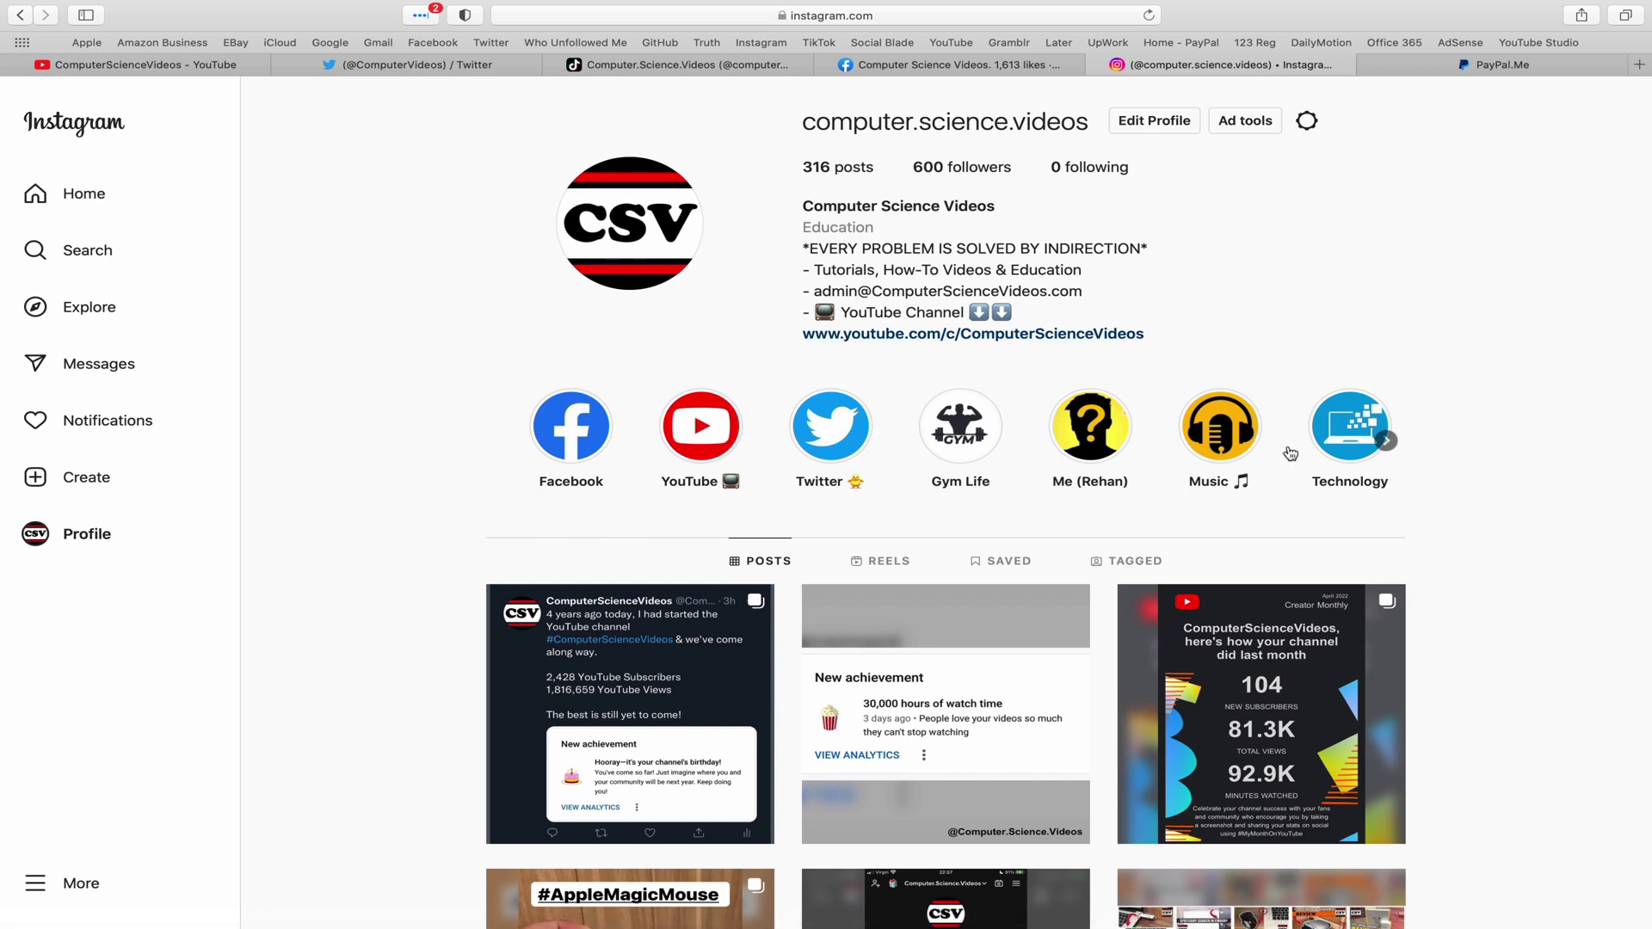
pyautogui.click(1555, 65)
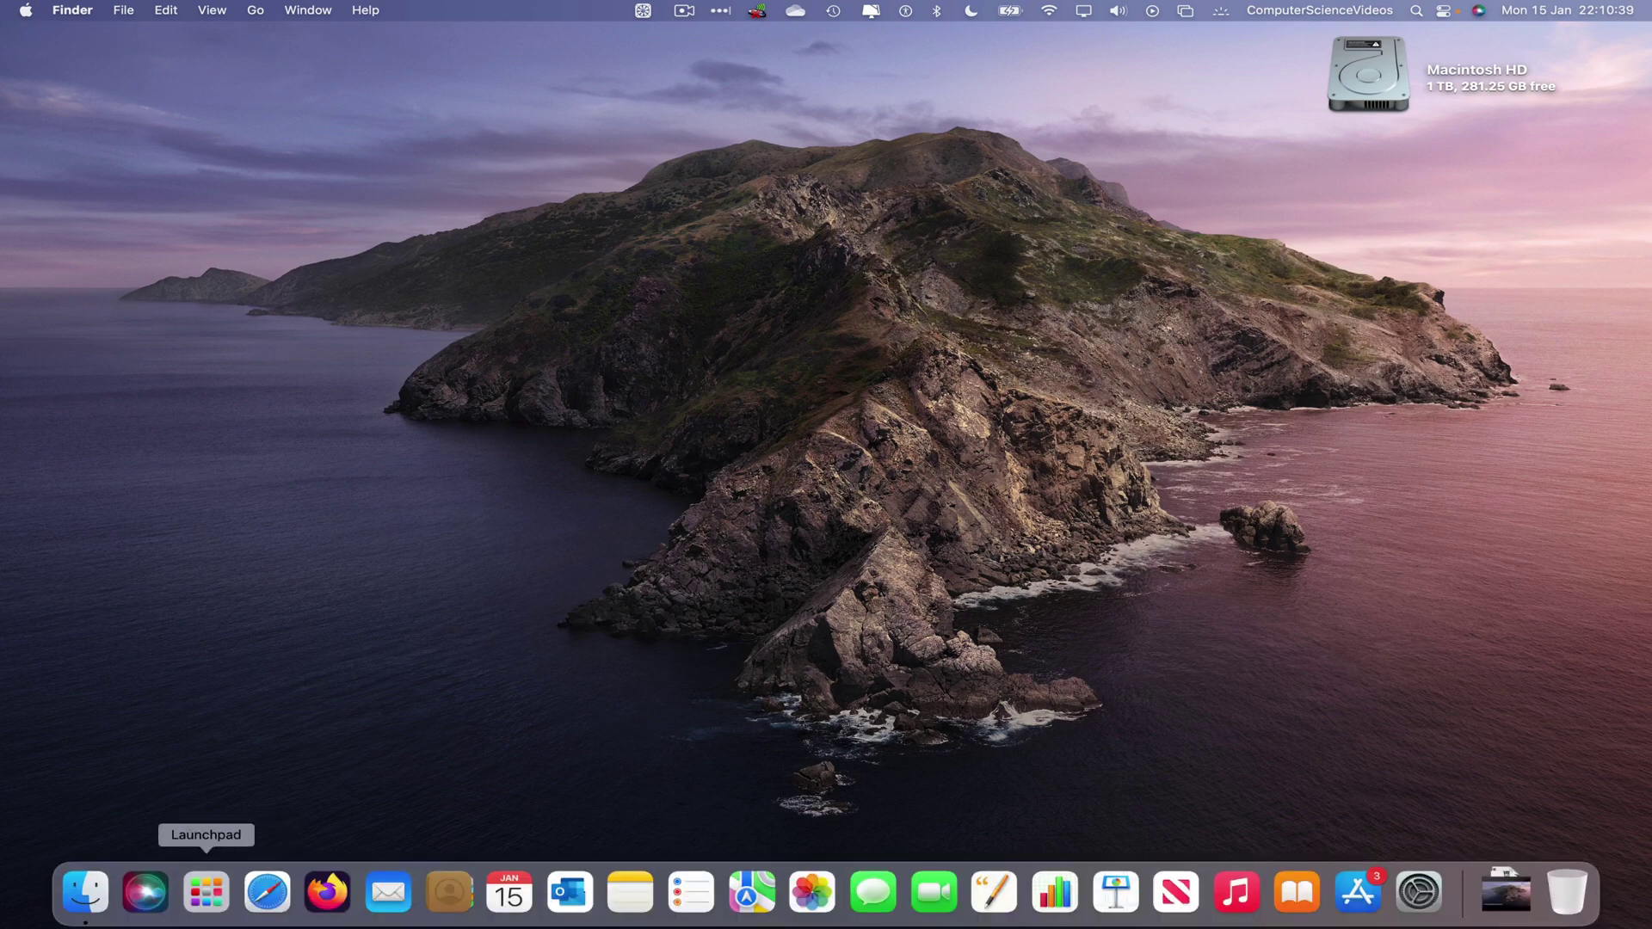
# Launch Microsoft Outlook from Launchpad's search result so the Inbox shows.
pyautogui.moveTo(204, 919)
pyautogui.click(205, 890)
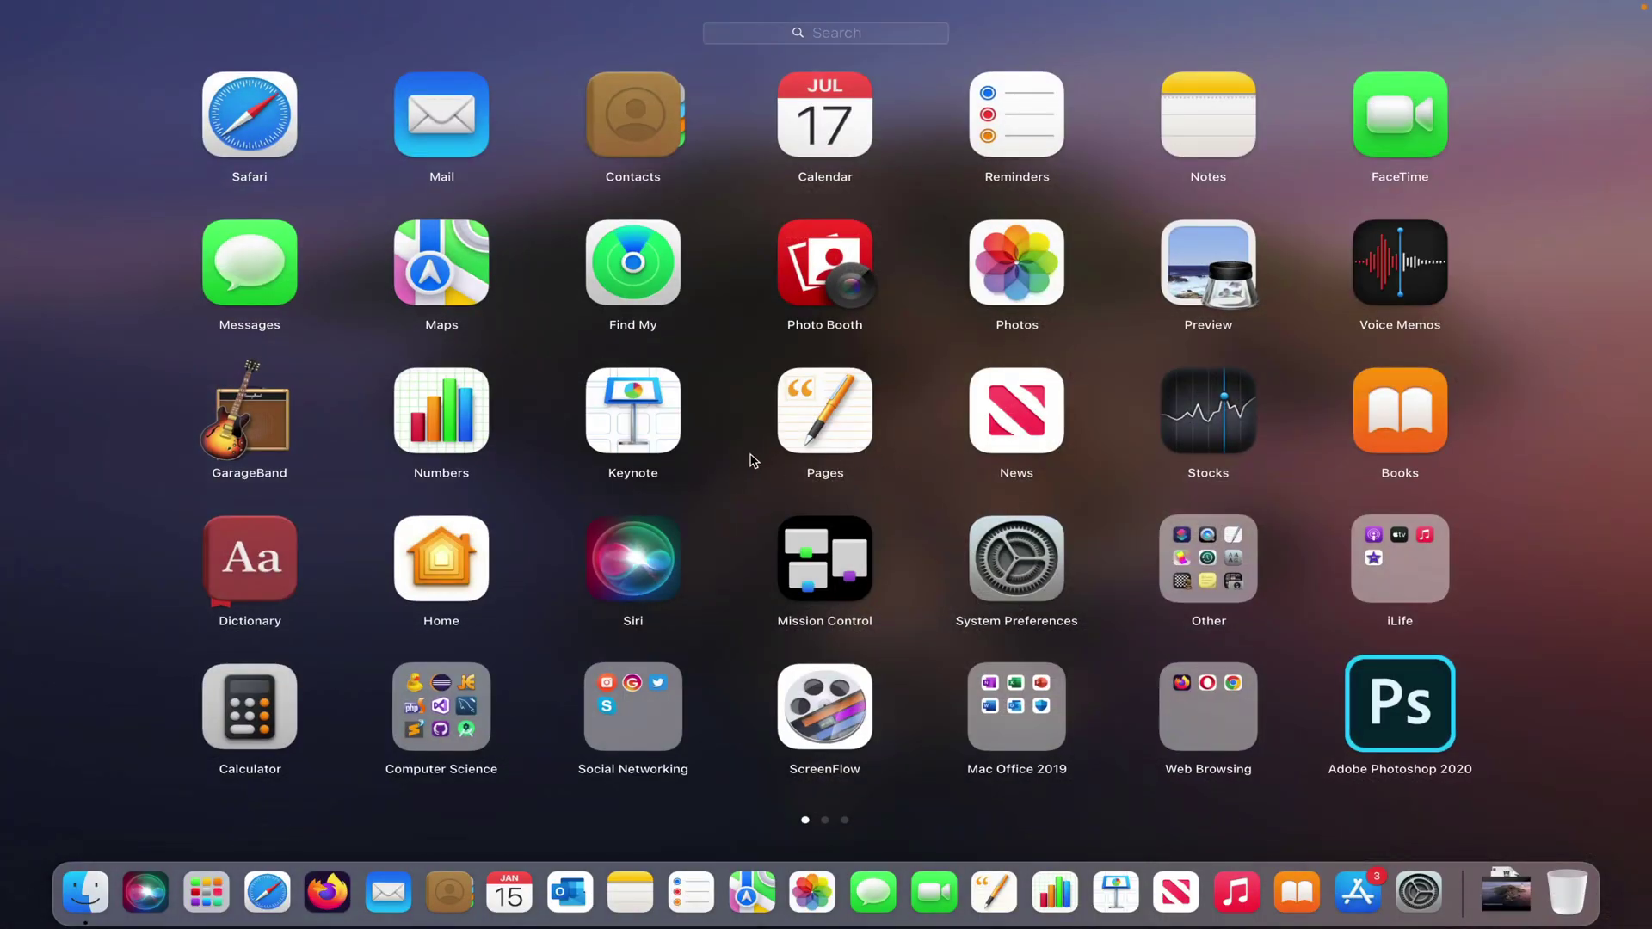
pyautogui.write('out')
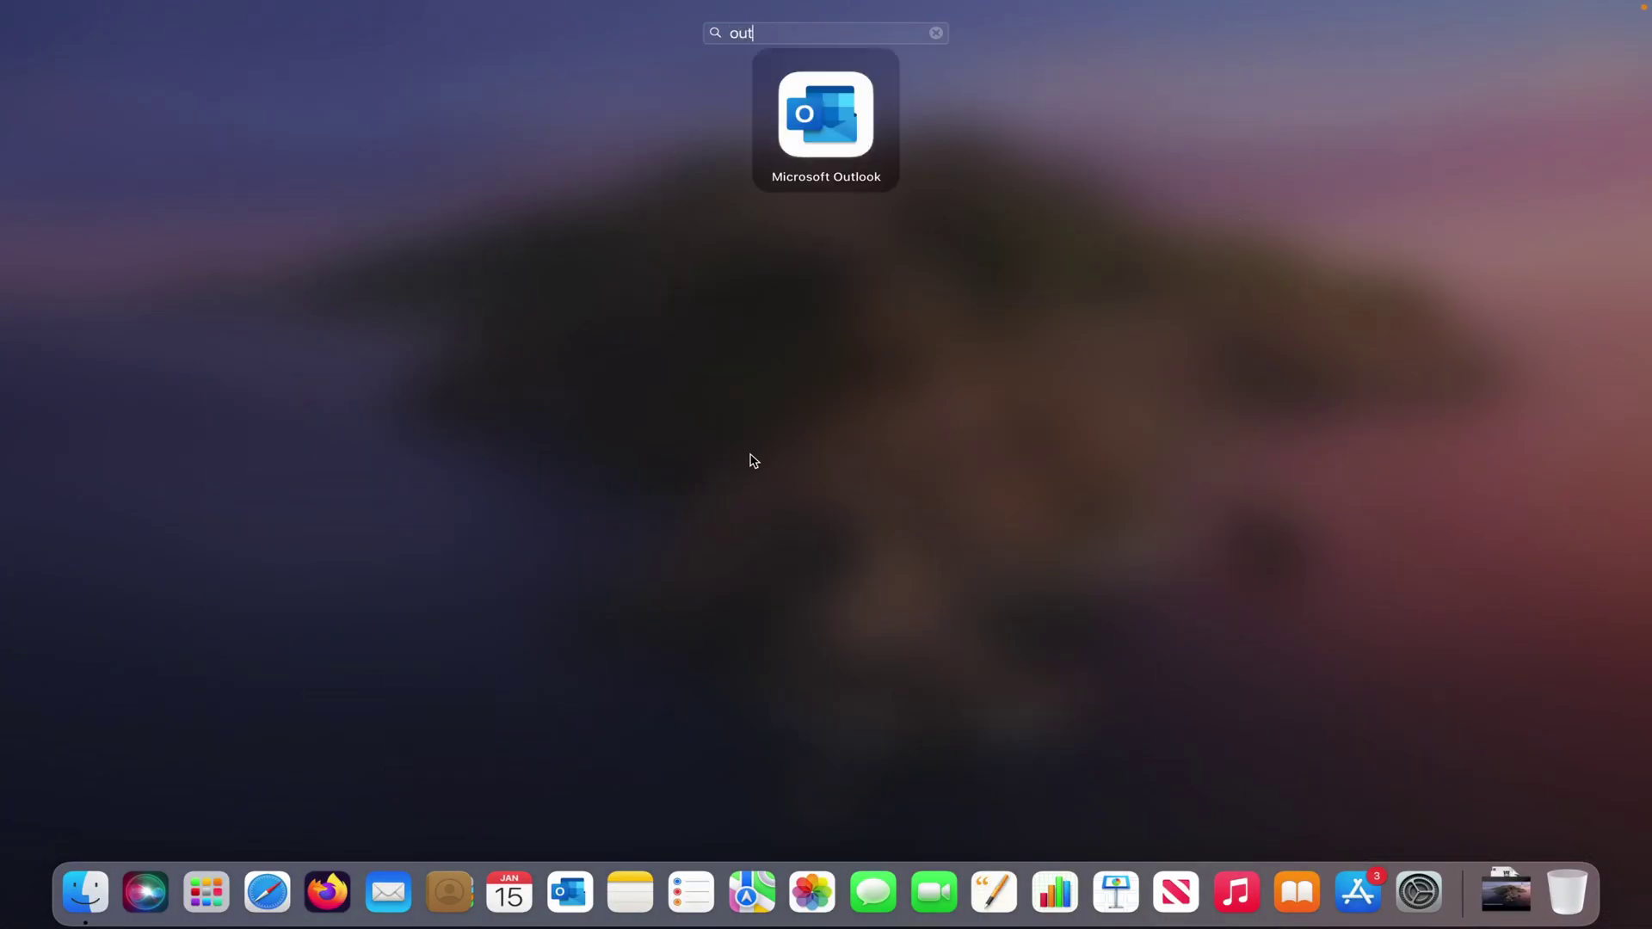
pyautogui.press('Return')
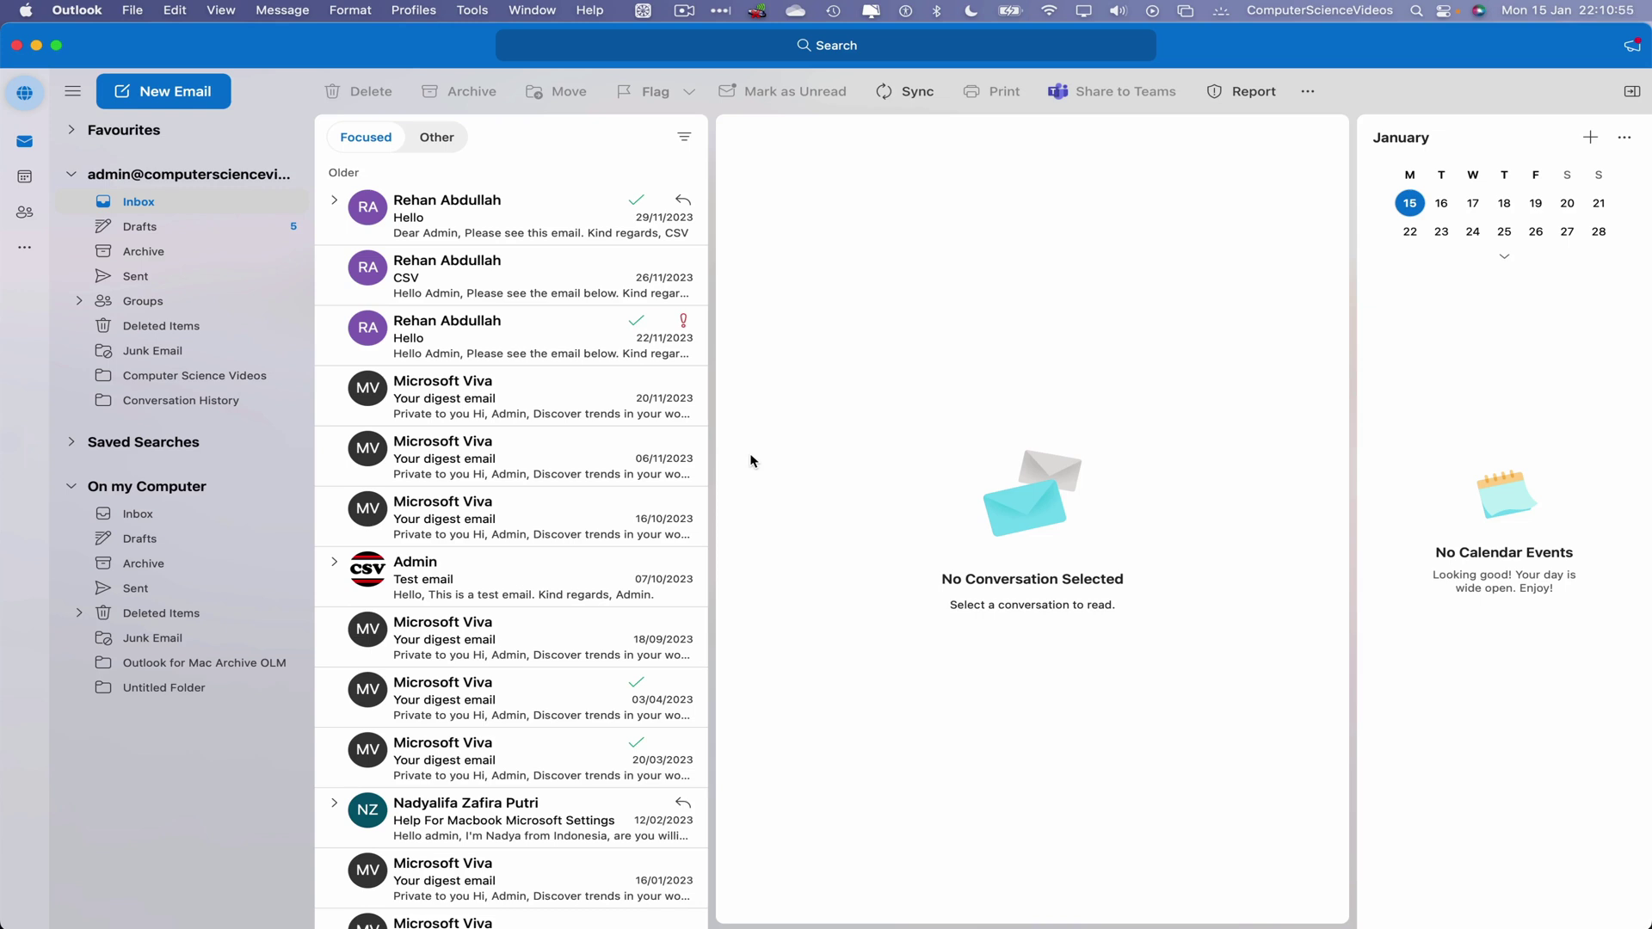
# Add three new Inbox subfolders named Folder 1, Folder 2 and Folder 3.
pyautogui.rightClick(138, 204)
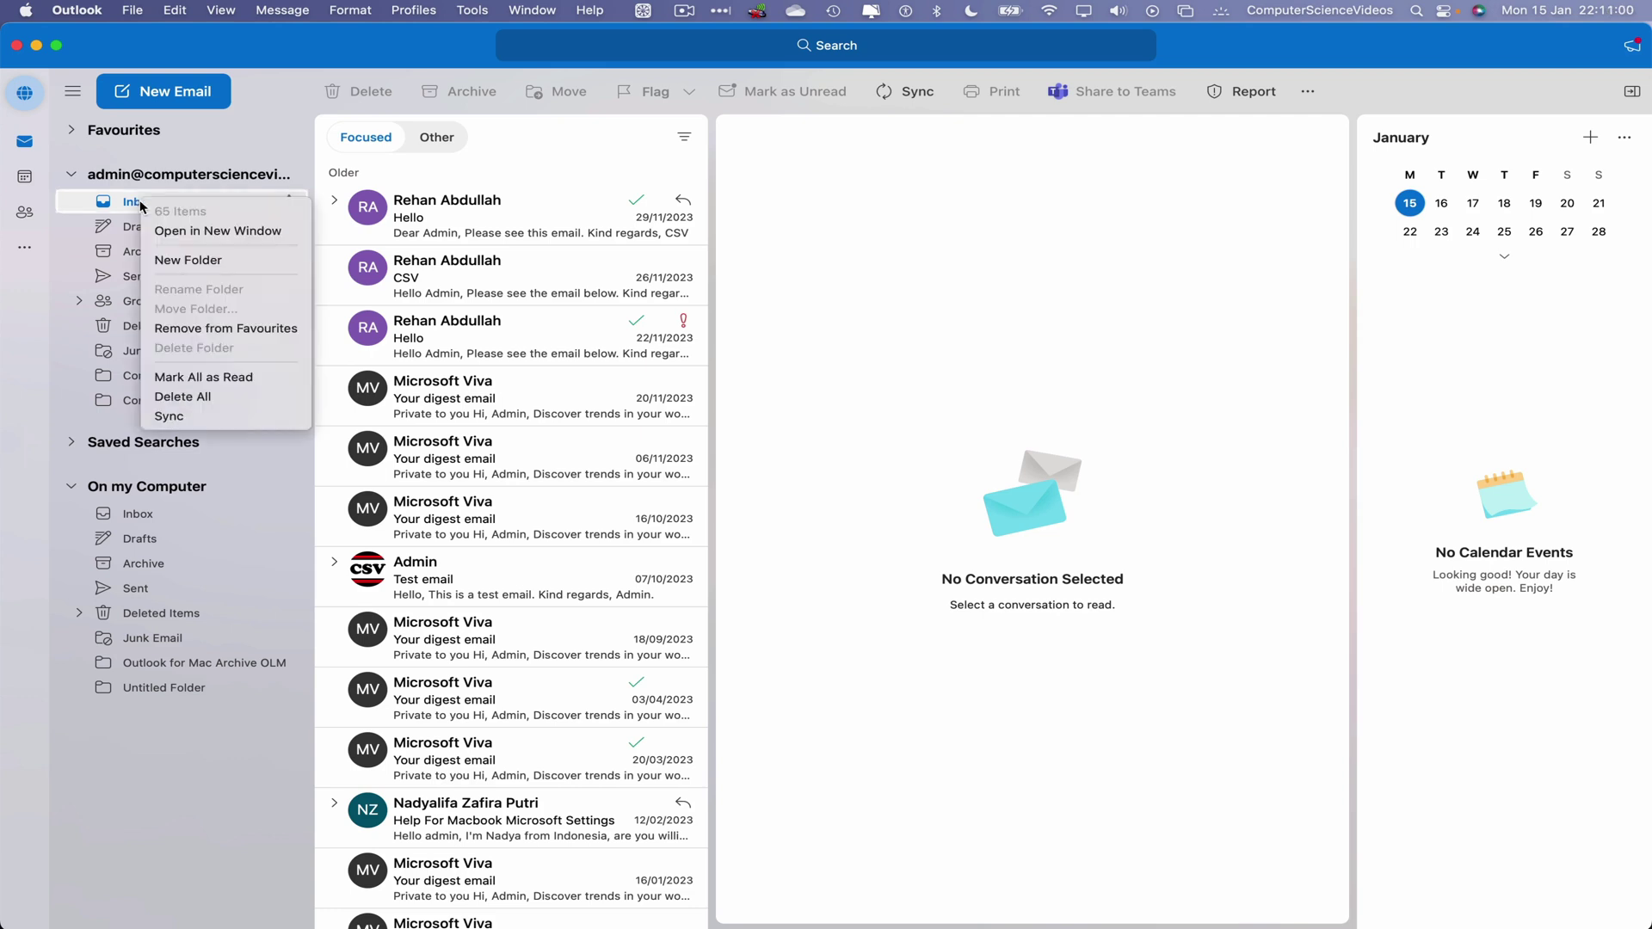
pyautogui.click(231, 262)
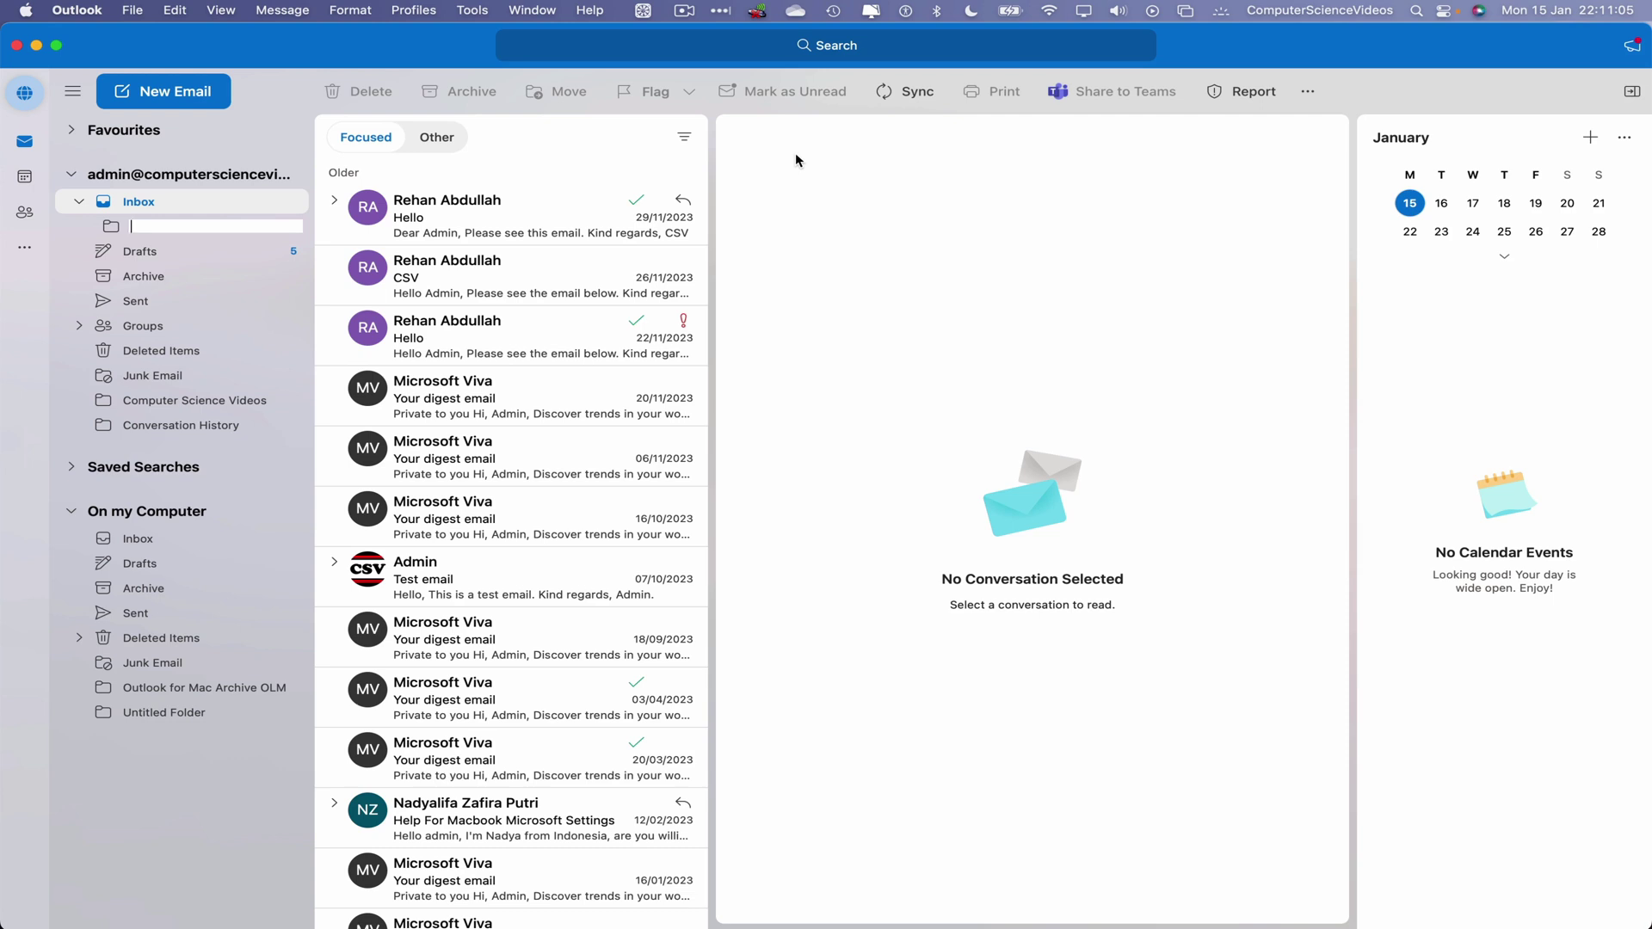
pyautogui.write('Folder 1')
pyautogui.press('Return')
pyautogui.rightClick(155, 202)
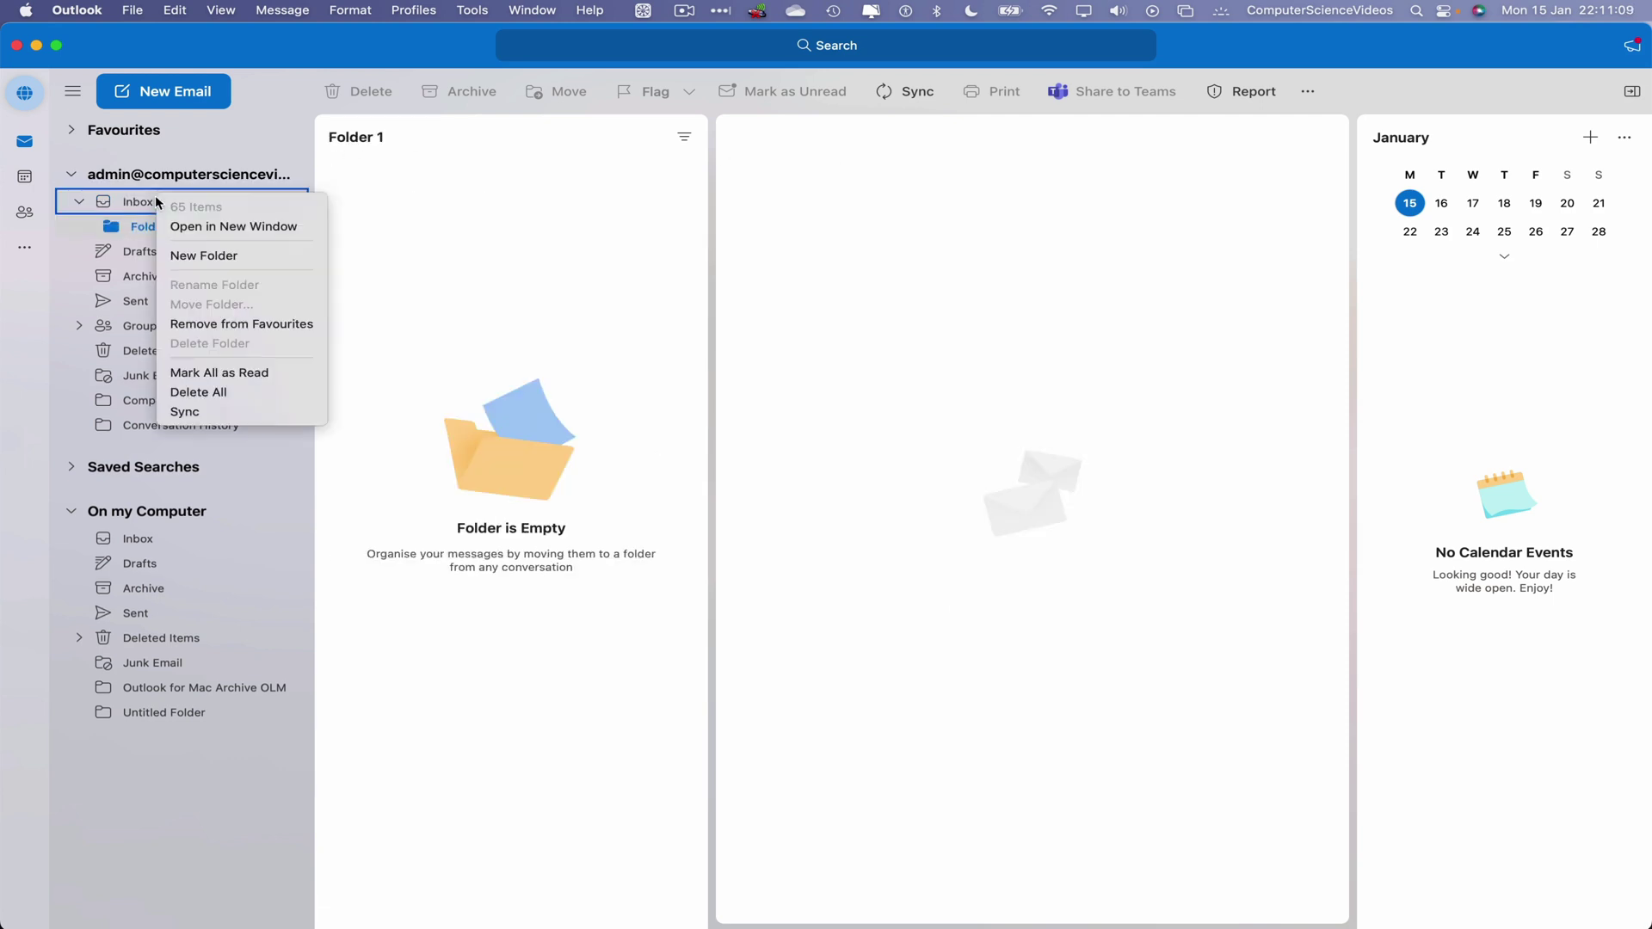
pyautogui.click(222, 256)
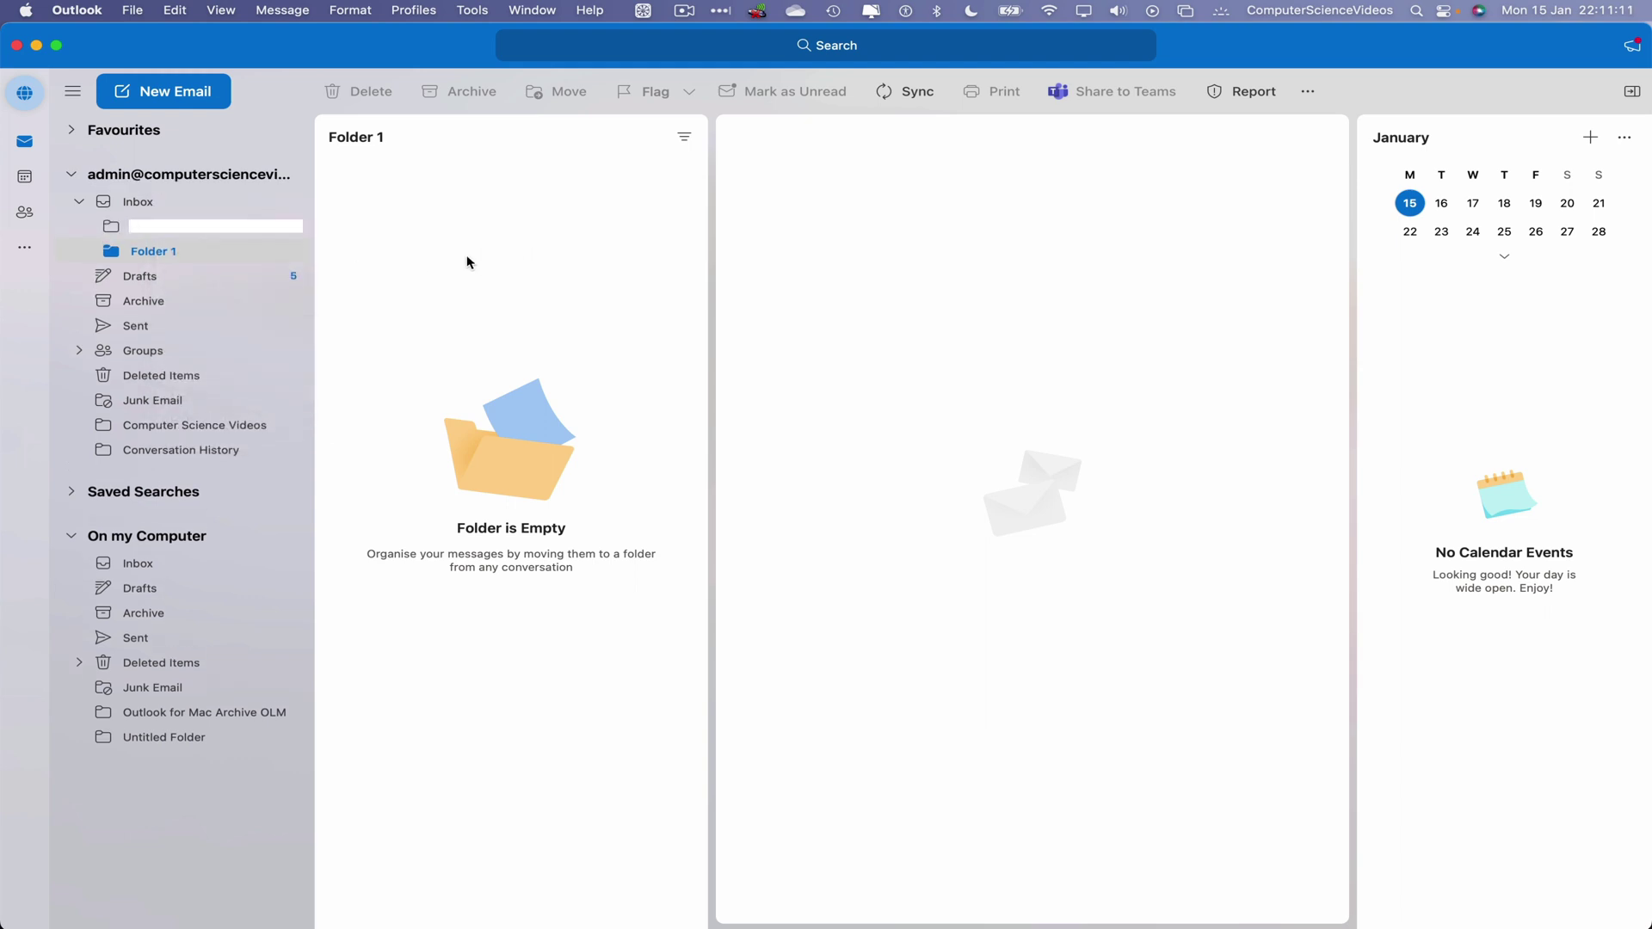
pyautogui.write('Folder 2')
pyautogui.press('Return')
pyautogui.rightClick(160, 201)
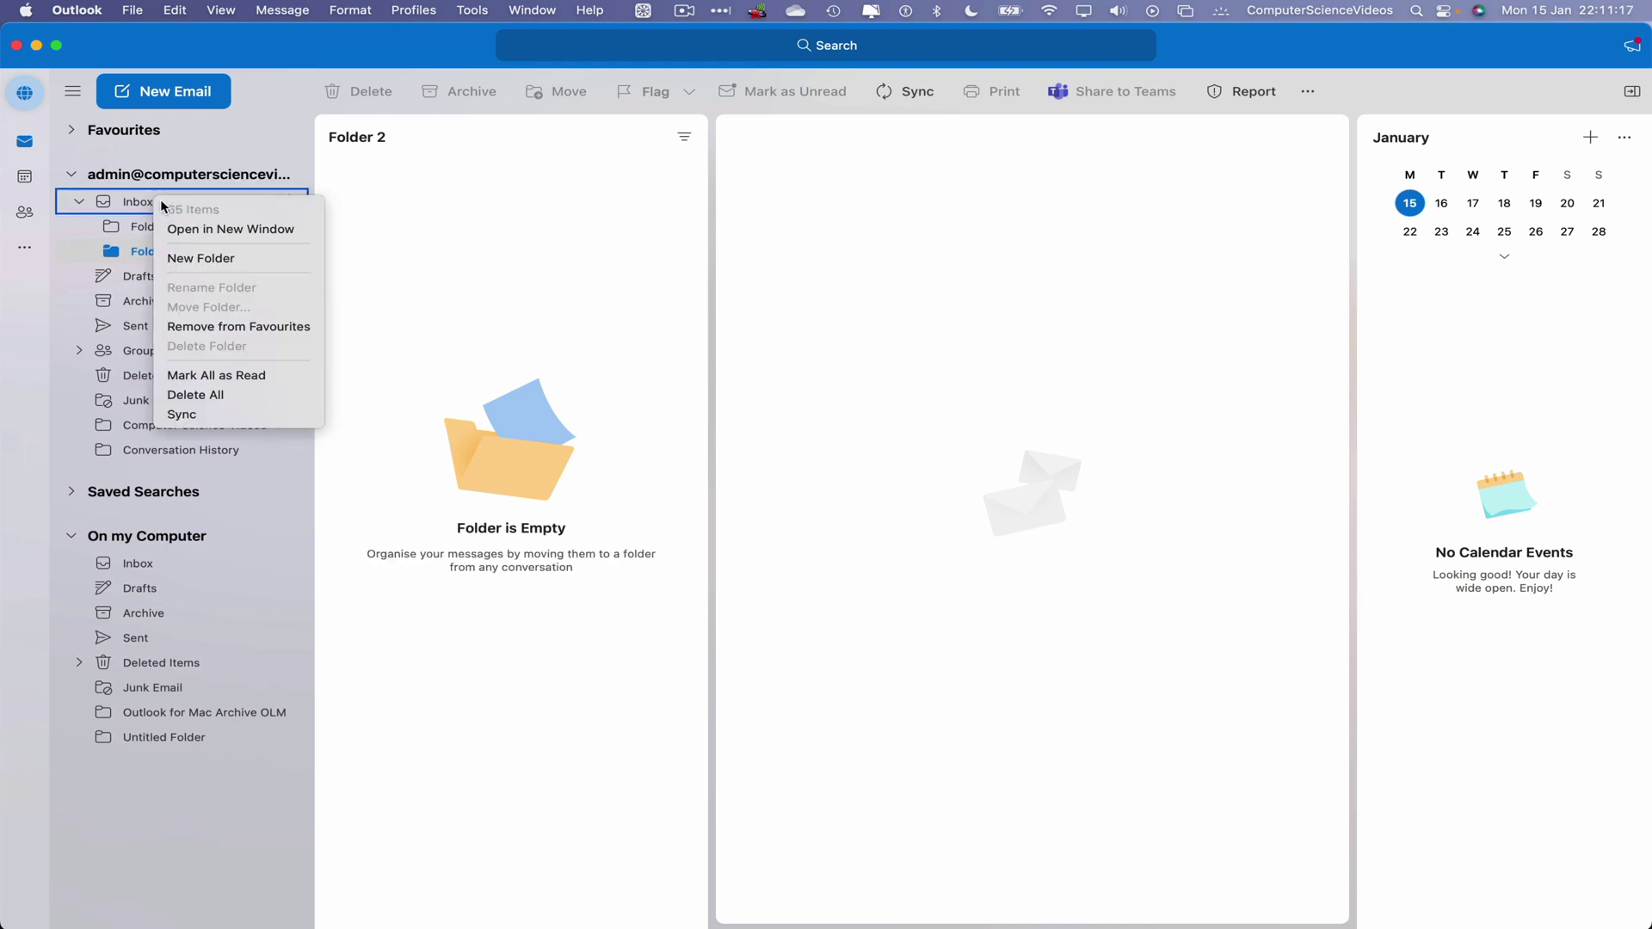
pyautogui.click(258, 260)
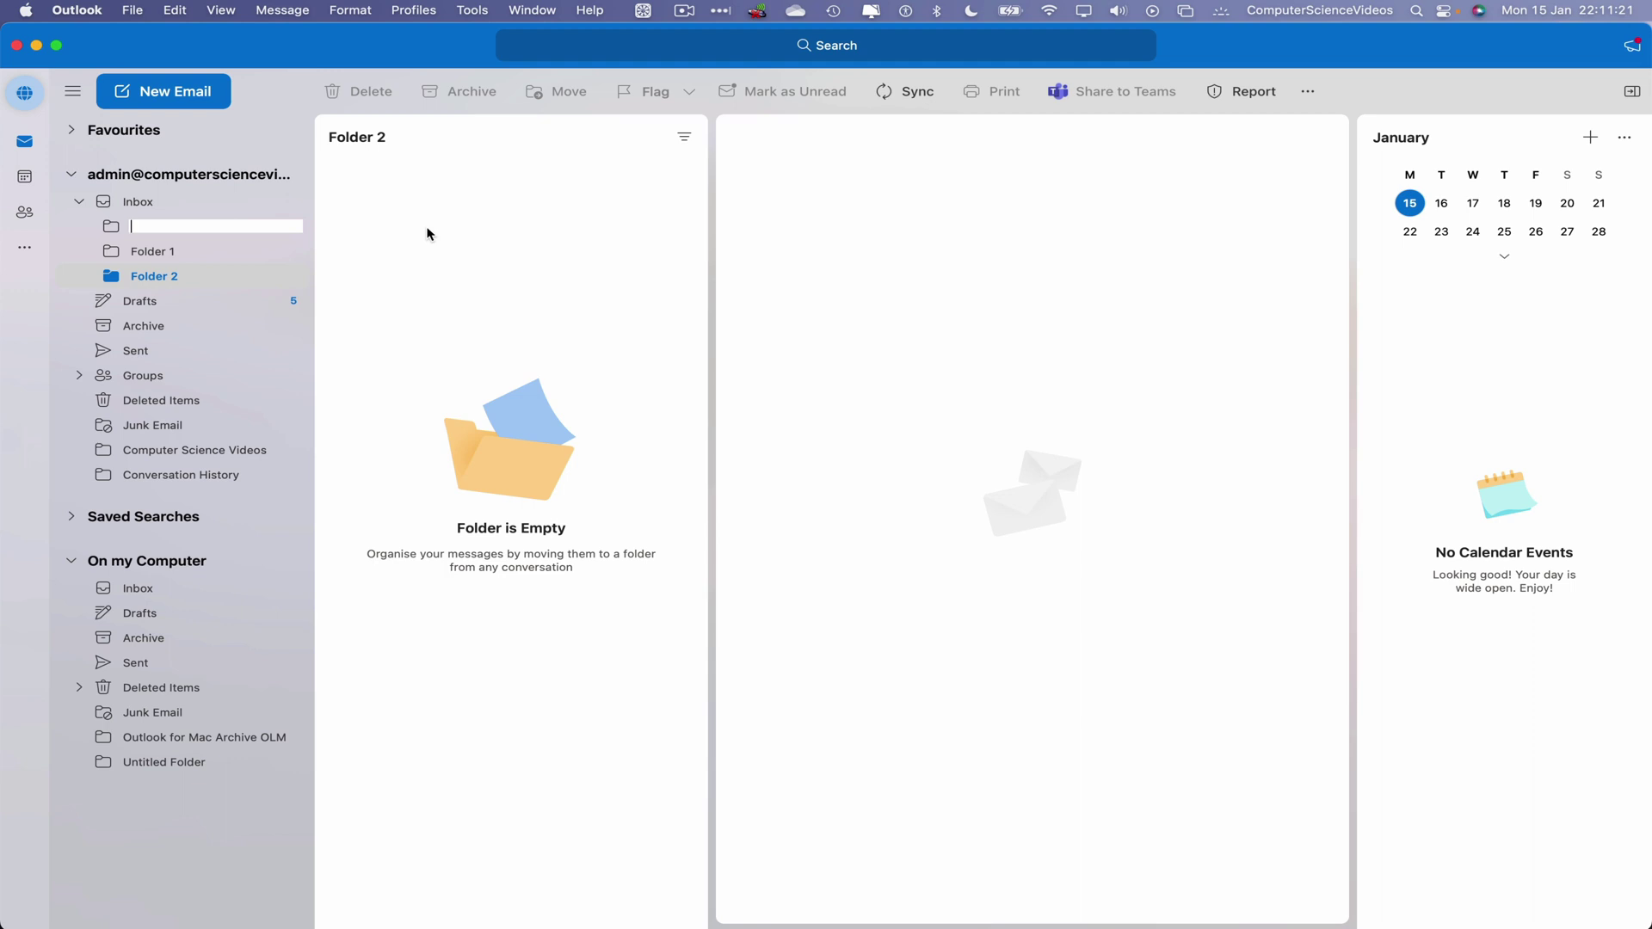
pyautogui.write('Folder 3')
pyautogui.press('Return')
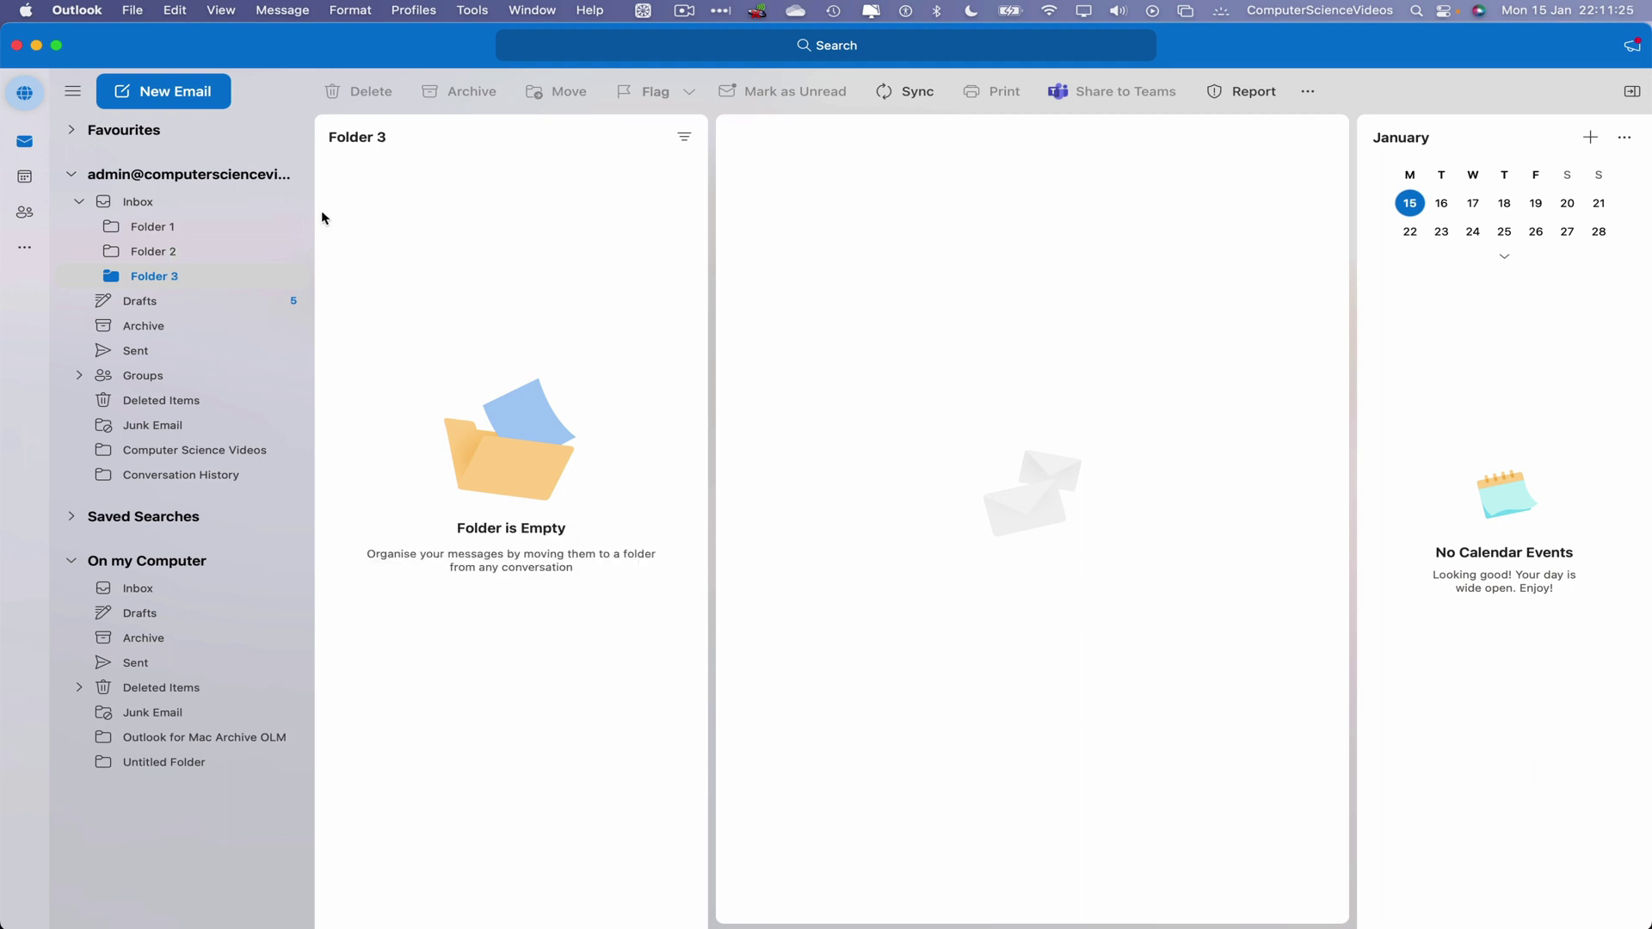
# Remove Folder 3, Folder 2 and Folder 1 so they land in Deleted Items.
pyautogui.rightClick(146, 275)
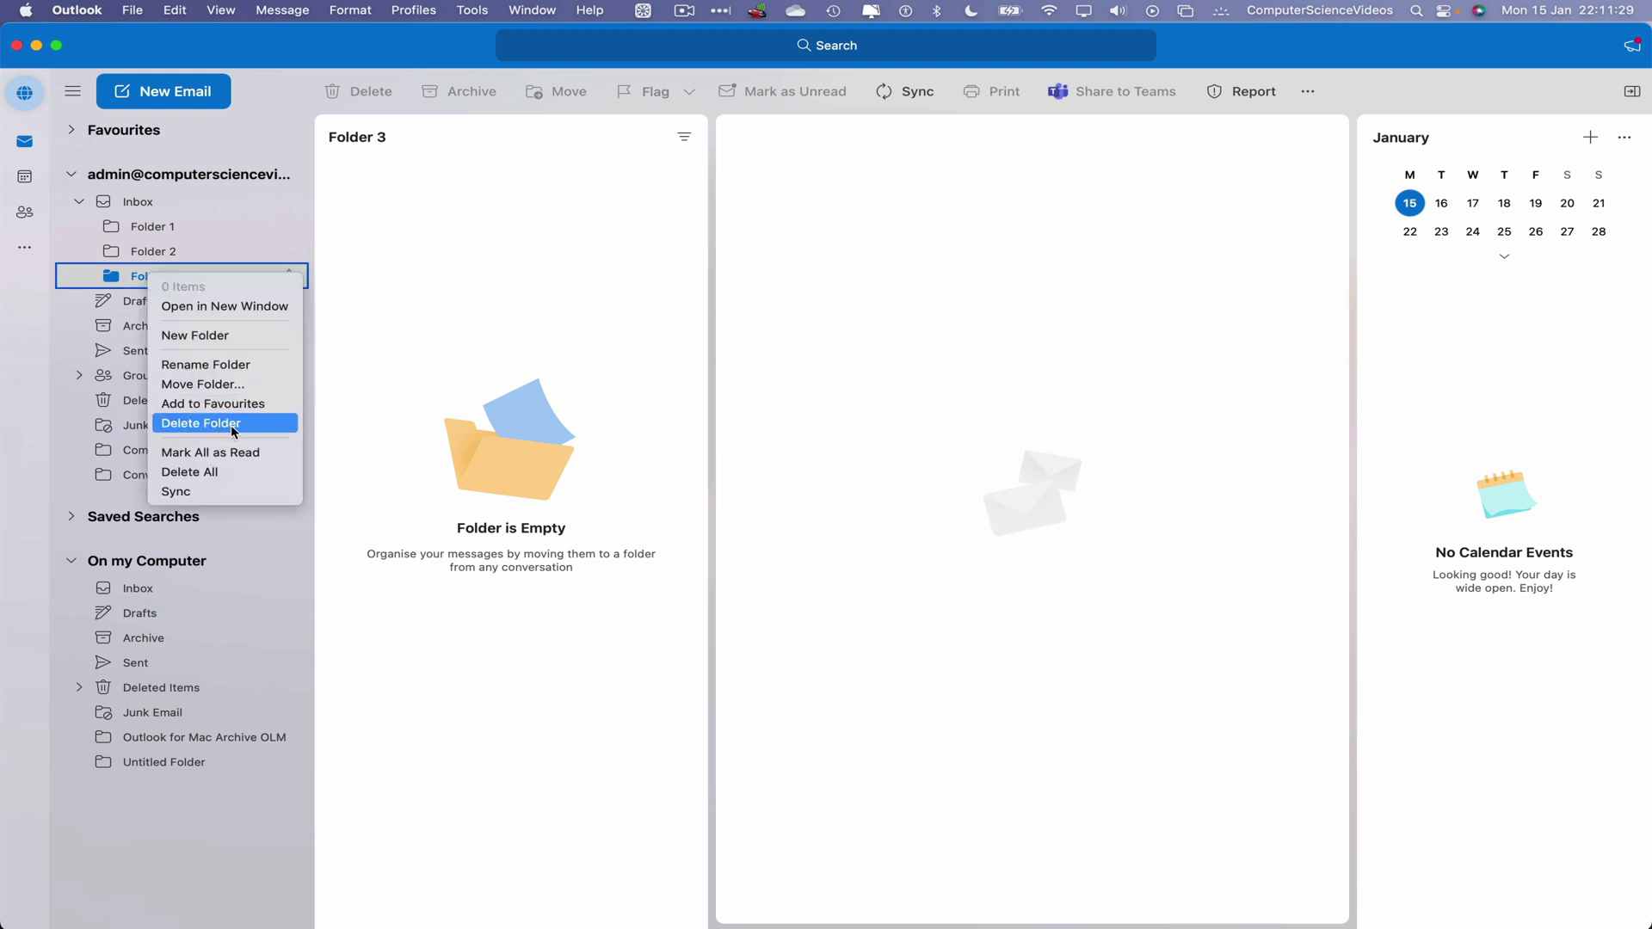
pyautogui.click(234, 424)
pyautogui.rightClick(168, 252)
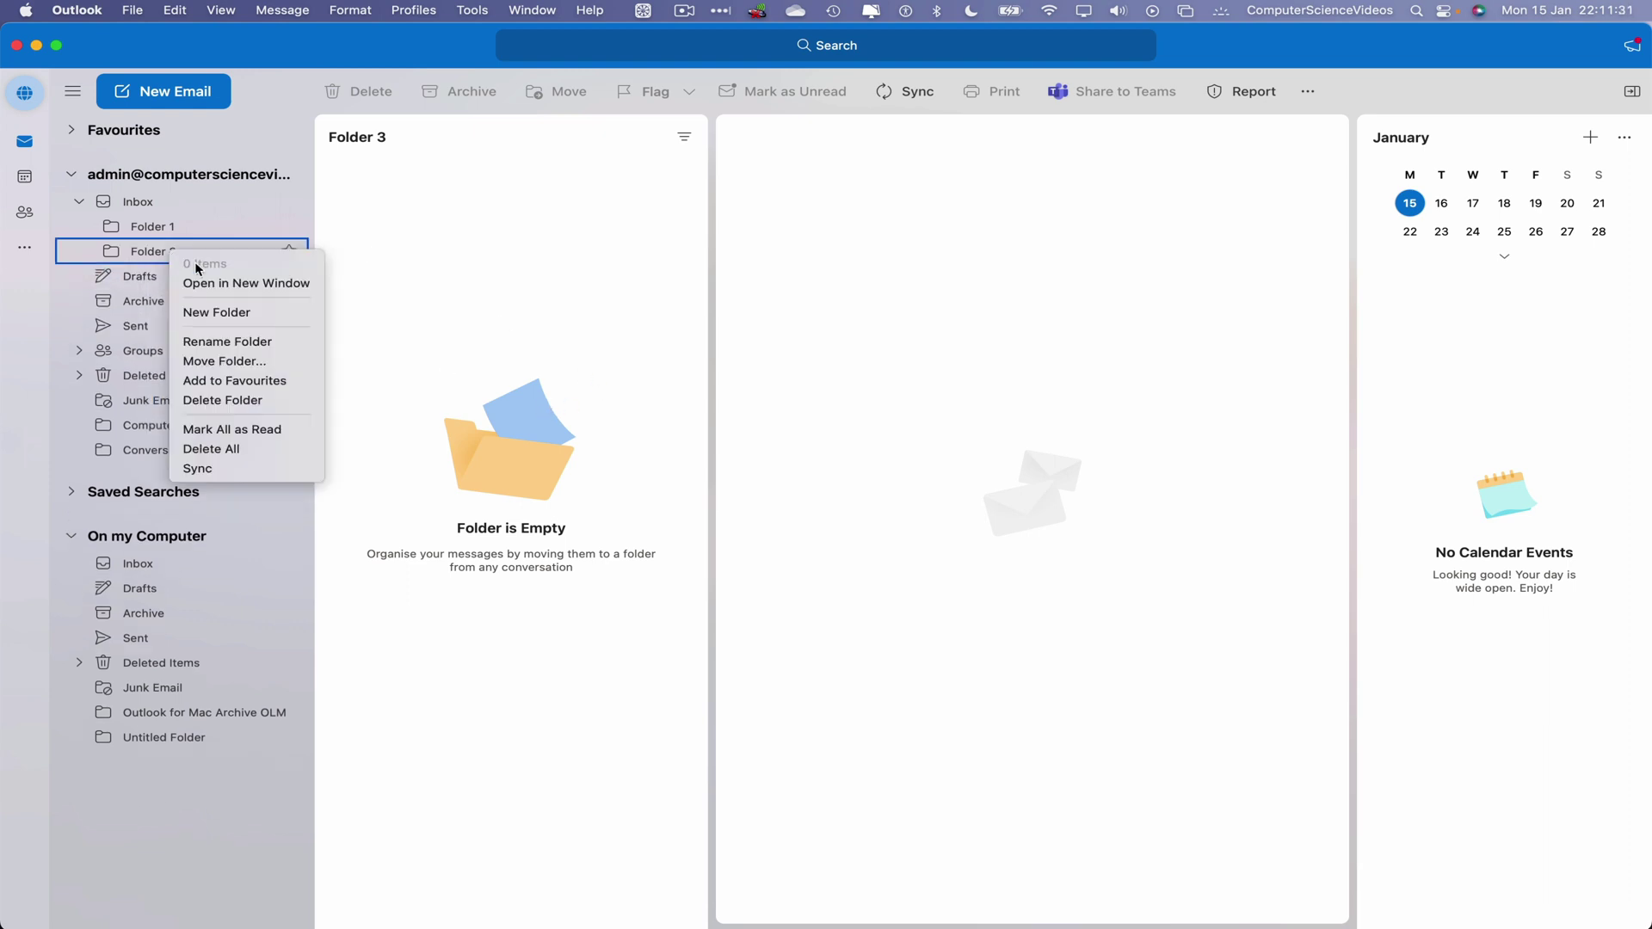
pyautogui.click(259, 403)
pyautogui.rightClick(168, 230)
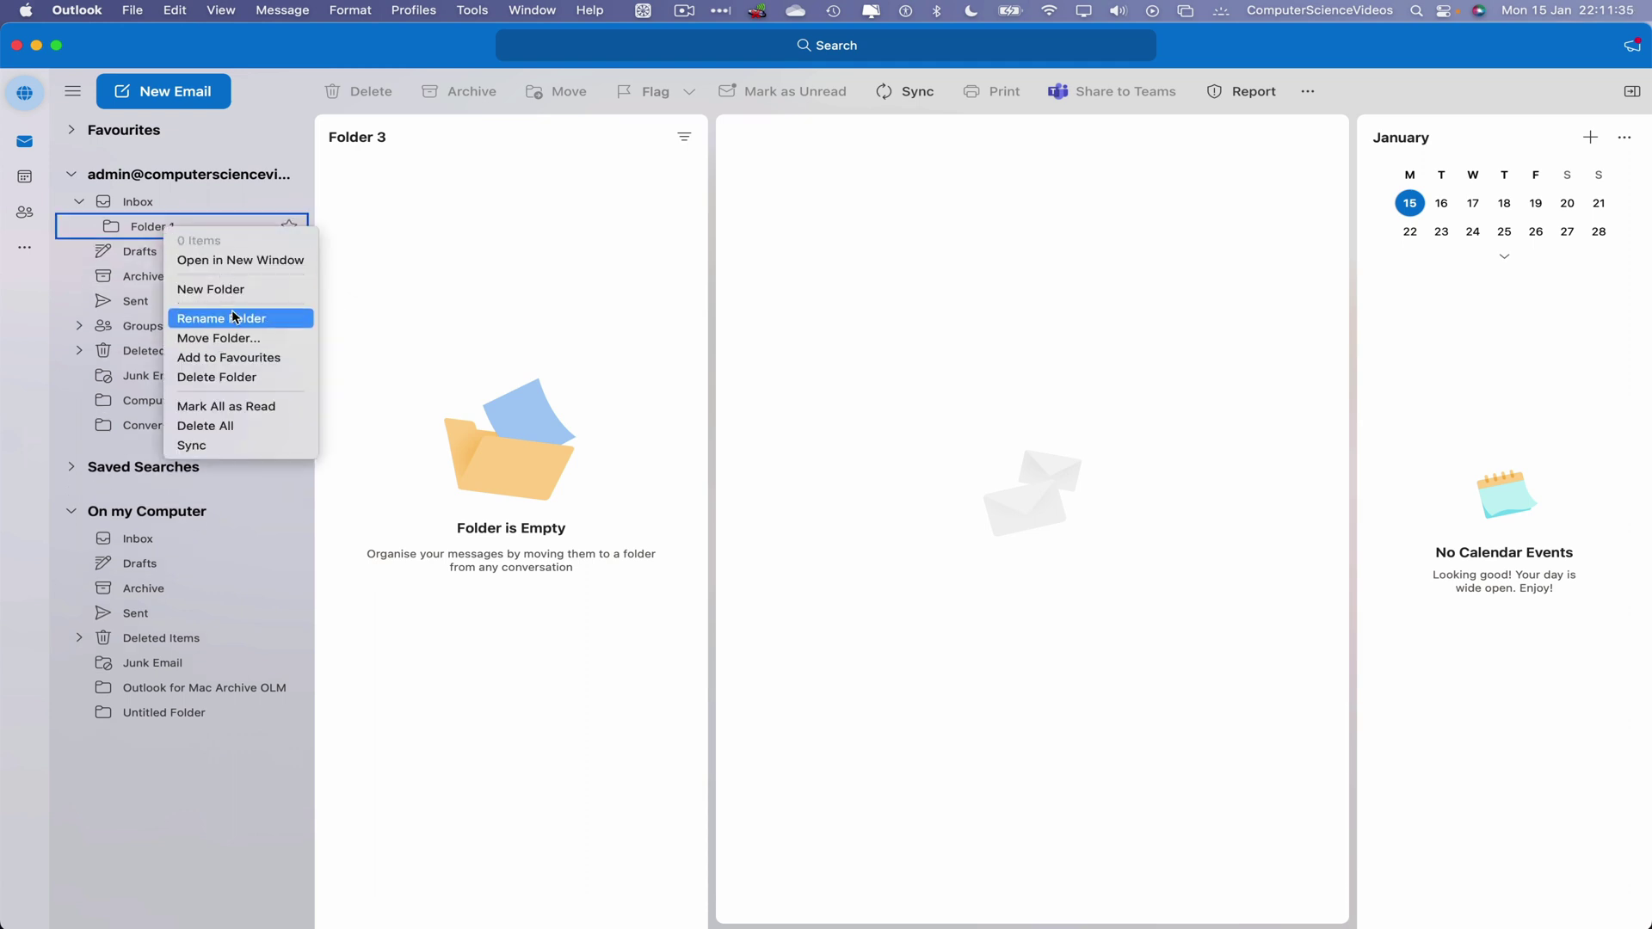
pyautogui.click(217, 374)
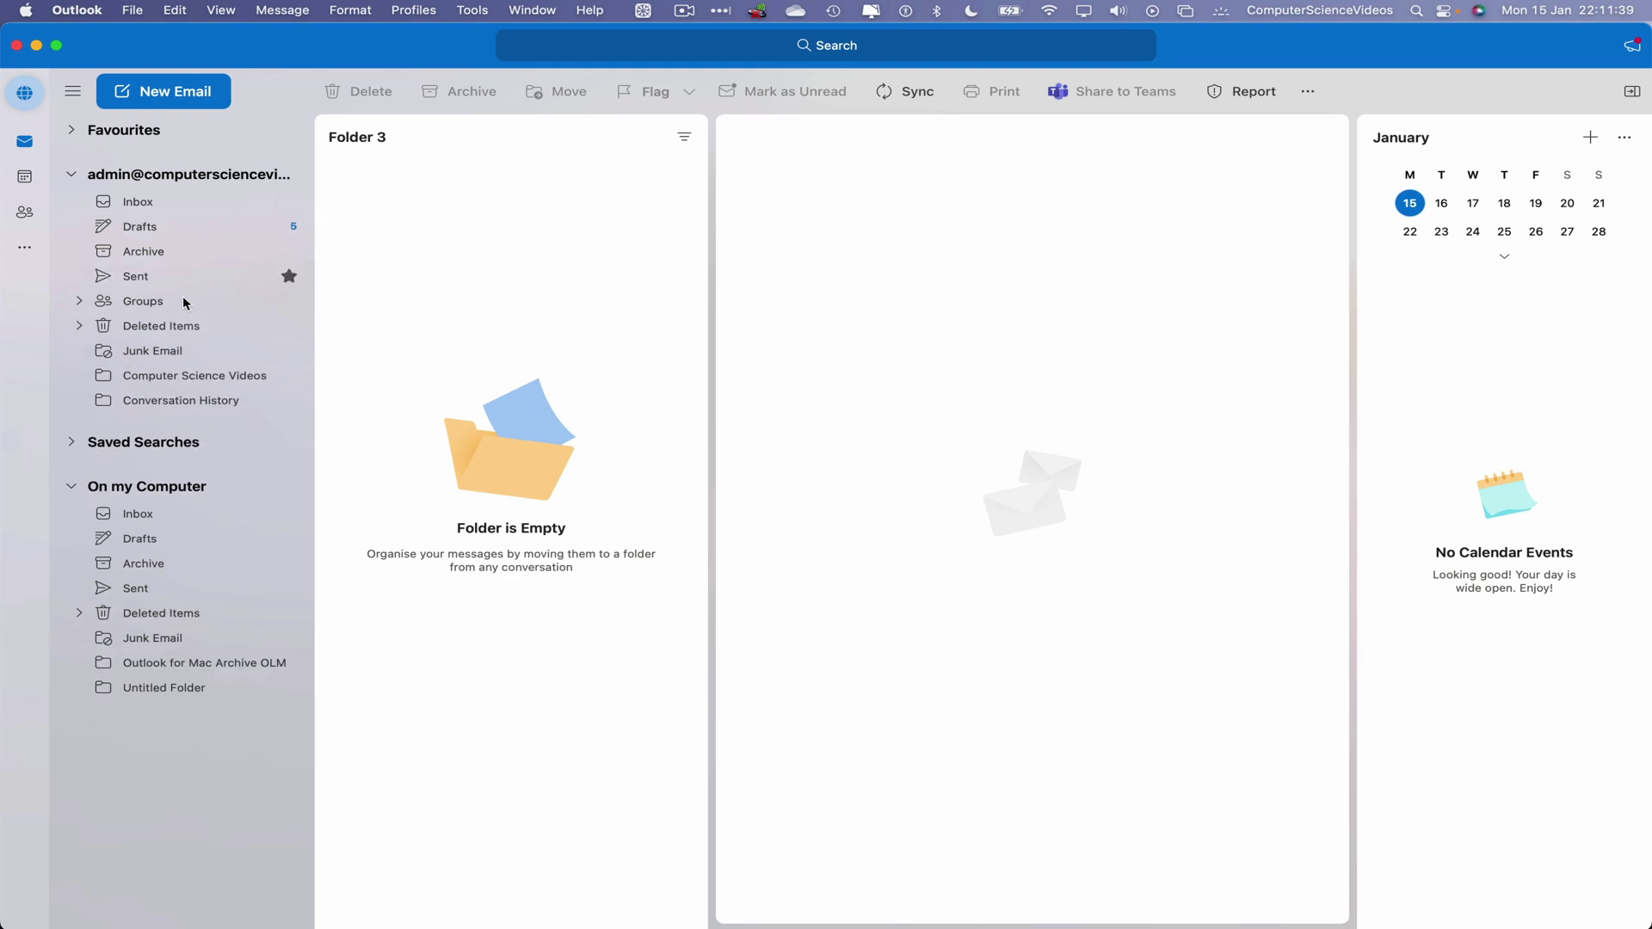
# Restore Folder 3 from Deleted Items to Inbox via Move Folder with Inbox as destination.
pyautogui.click(134, 328)
pyautogui.click(79, 325)
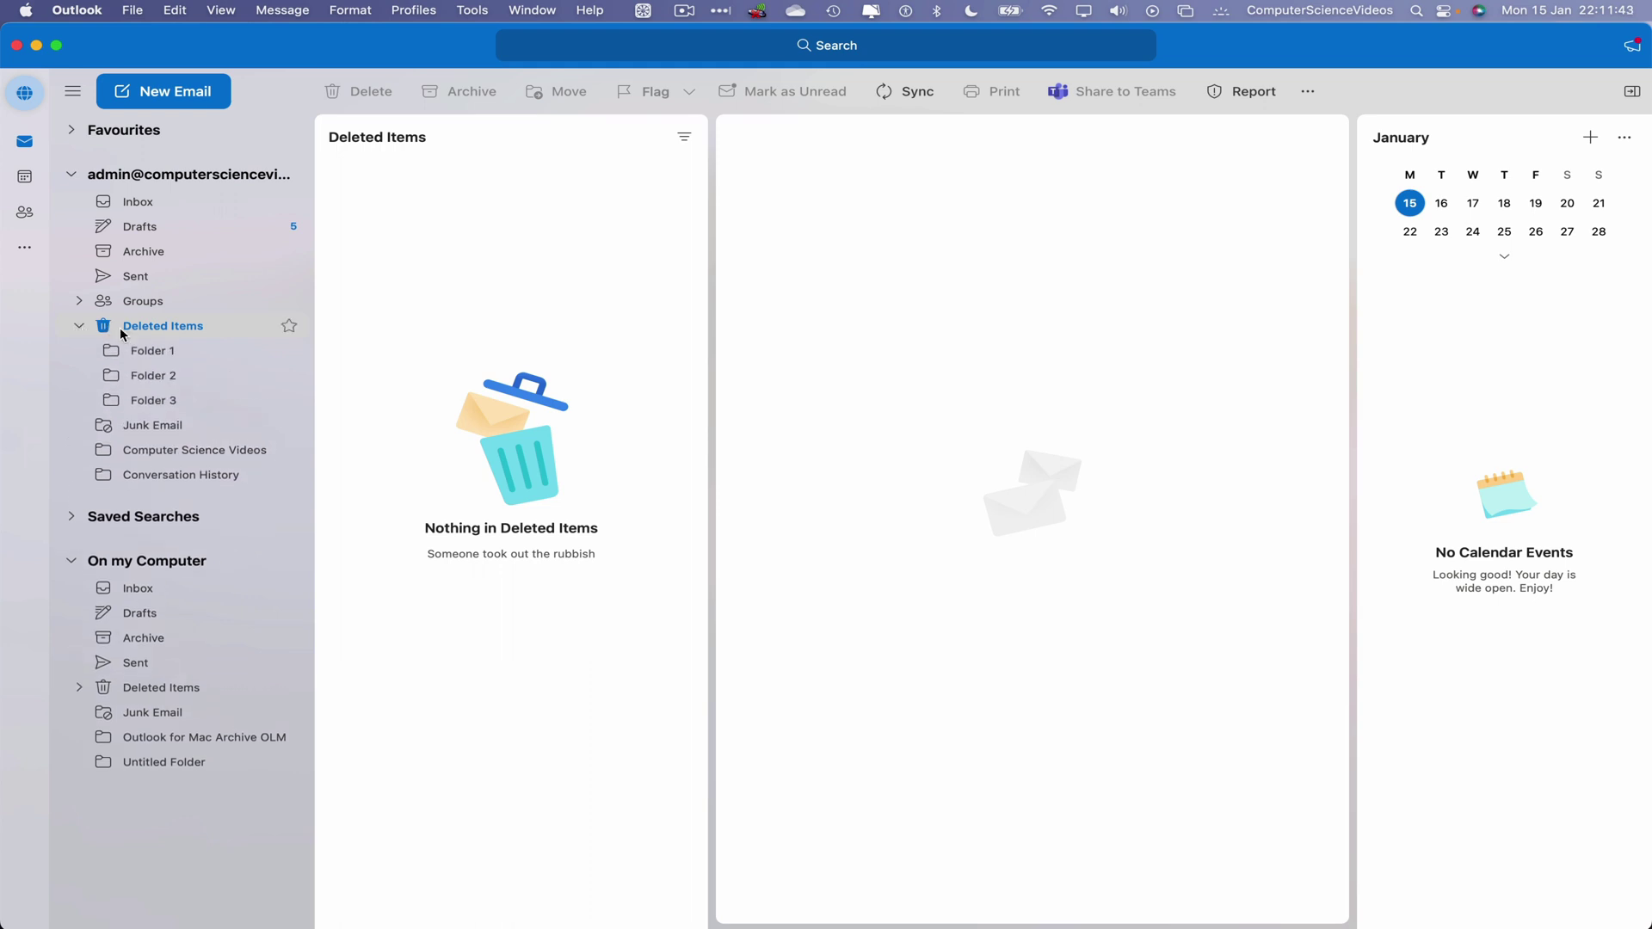
pyautogui.rightClick(147, 400)
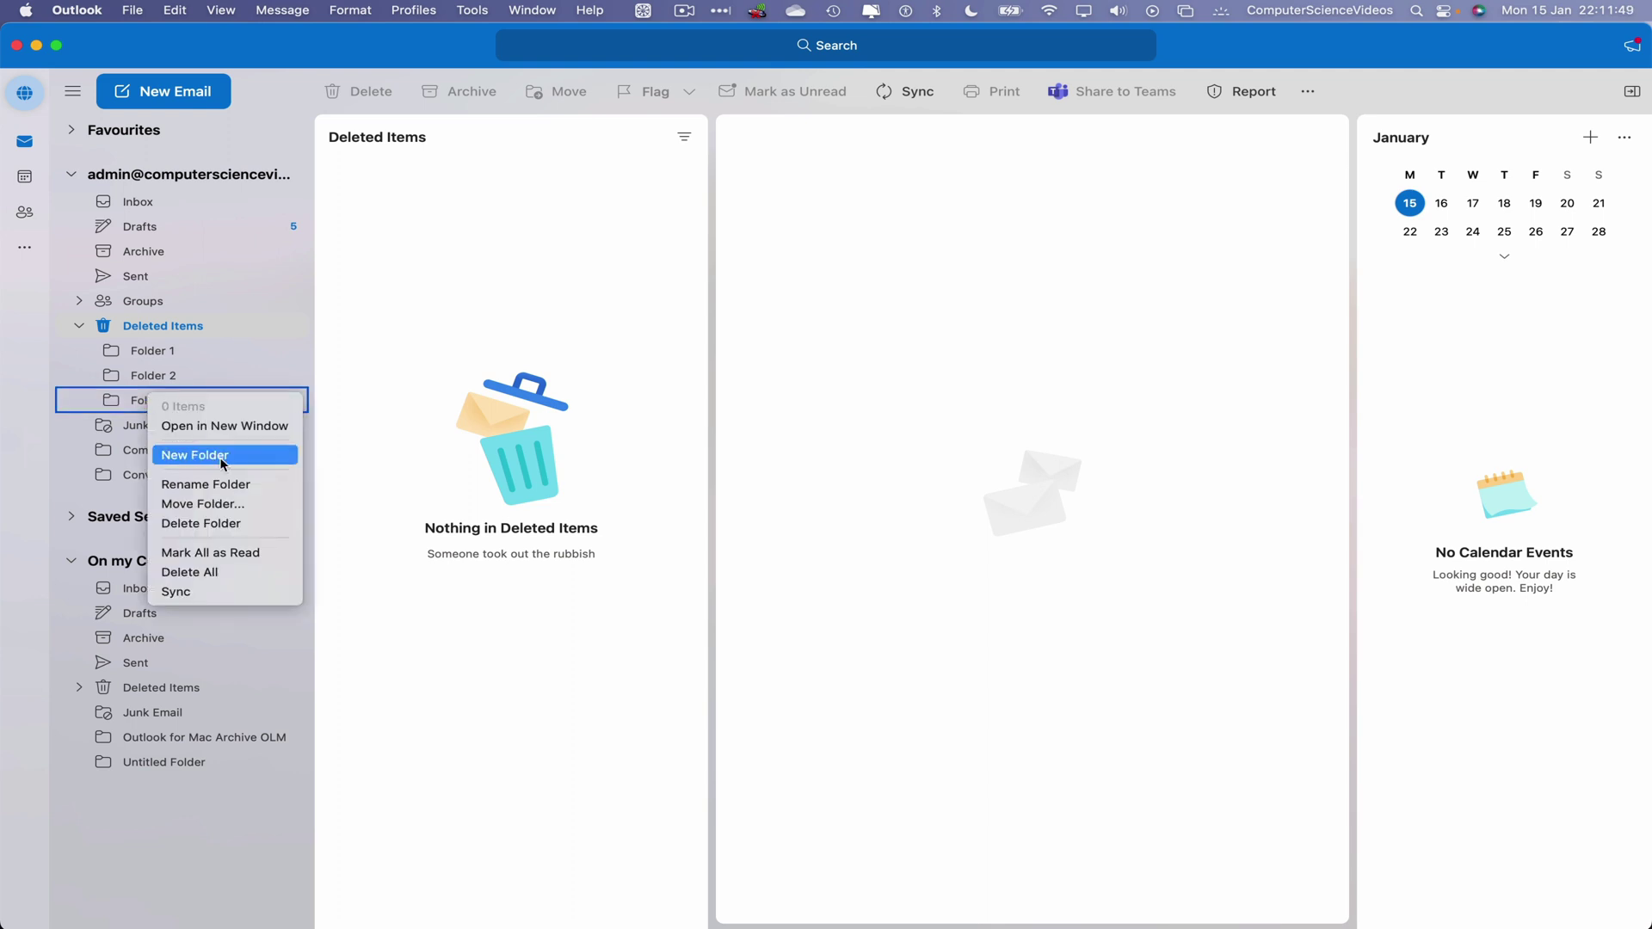
pyautogui.click(222, 505)
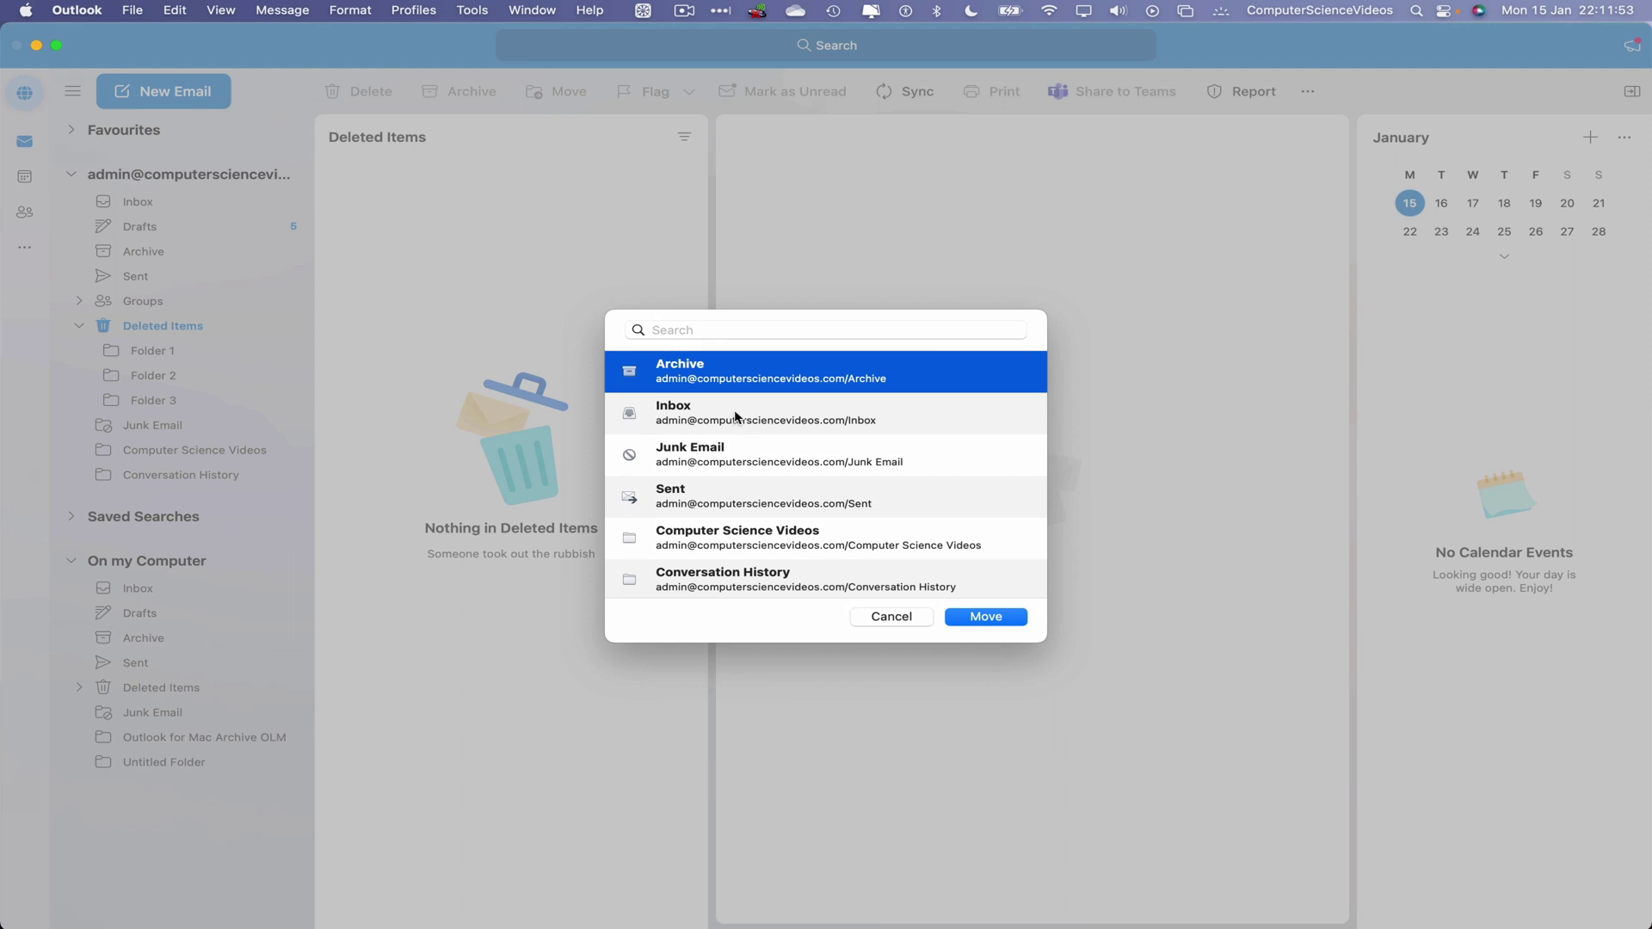
pyautogui.click(735, 416)
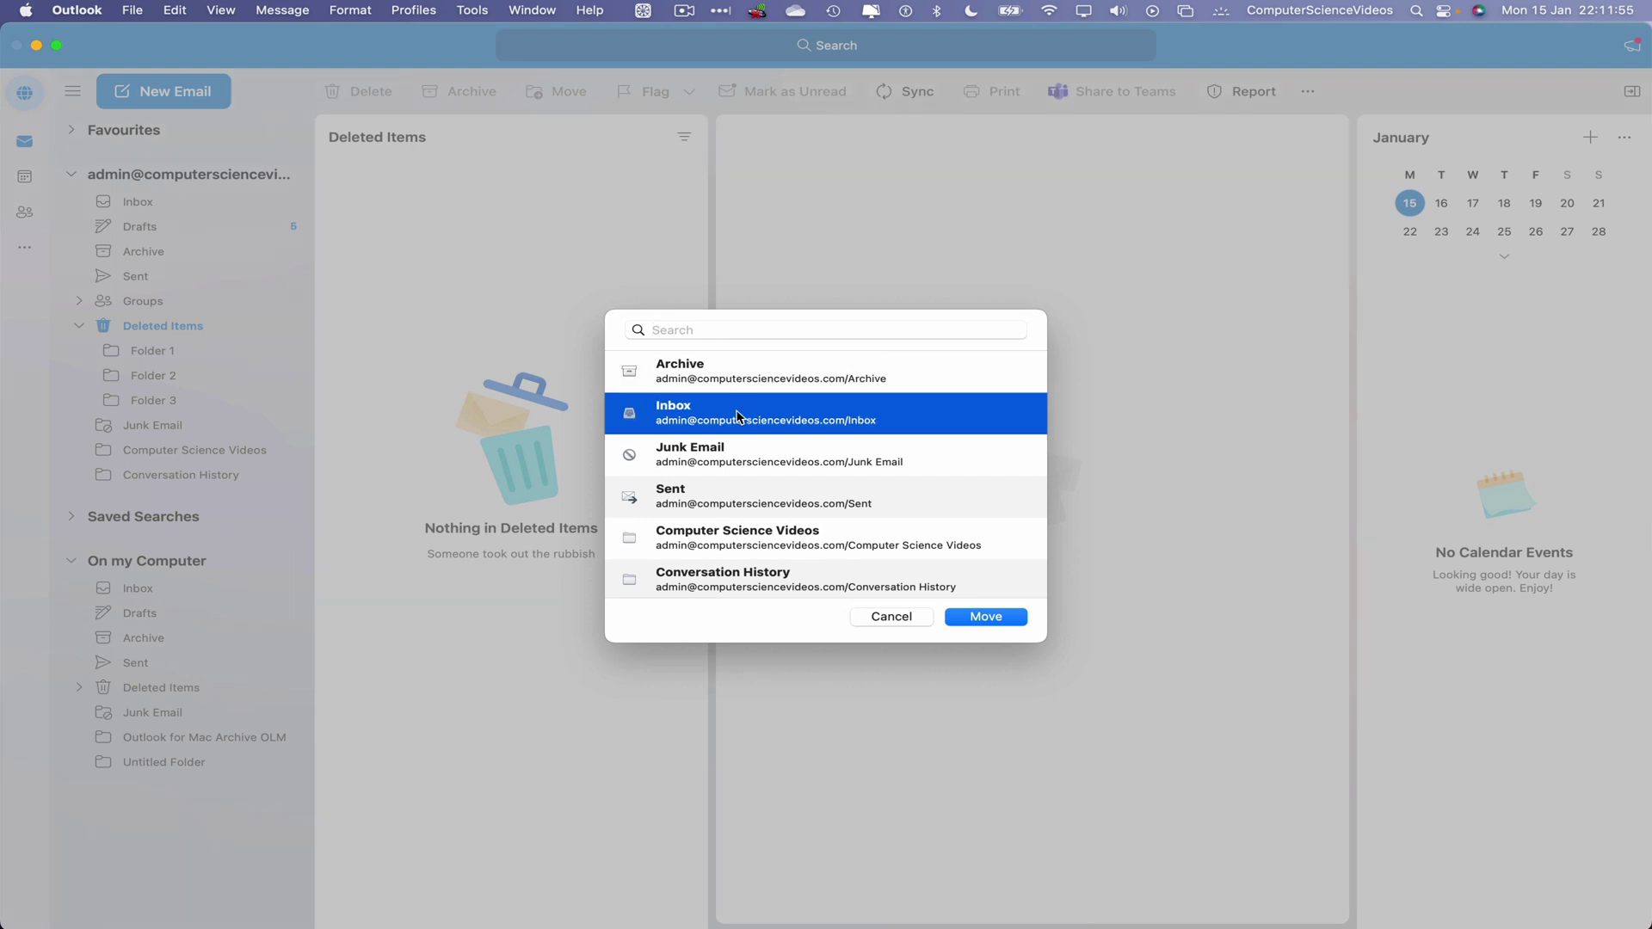
pyautogui.click(1003, 618)
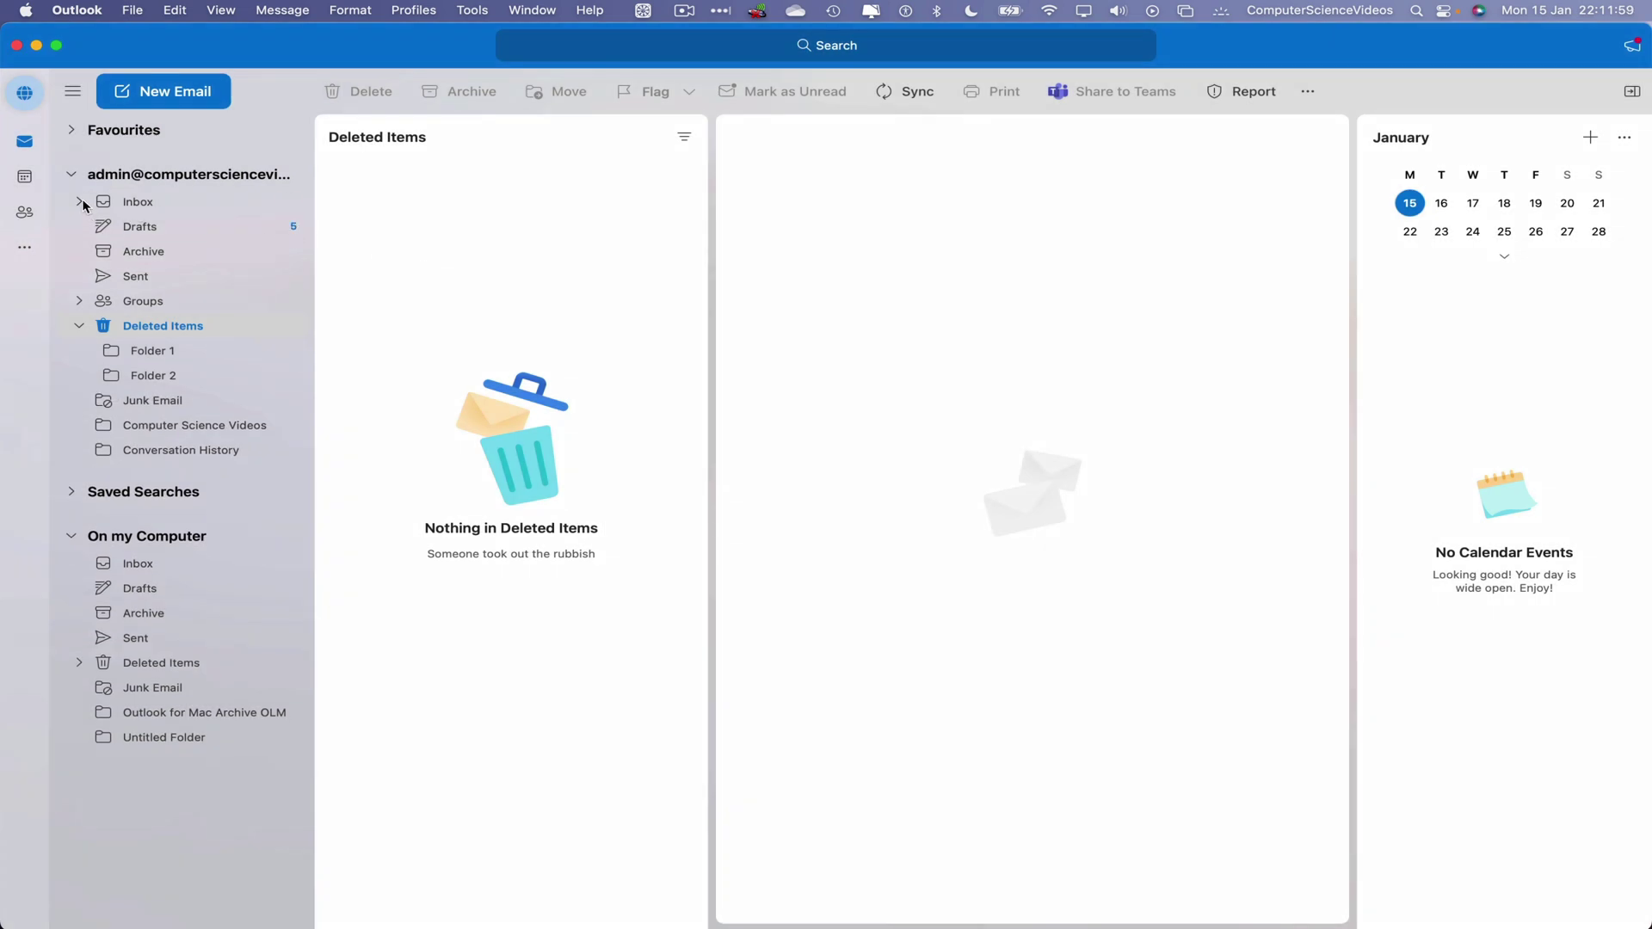
# Drag Folder 2 and then Folder 1 from Deleted Items back under Inbox.
pyautogui.click(79, 203)
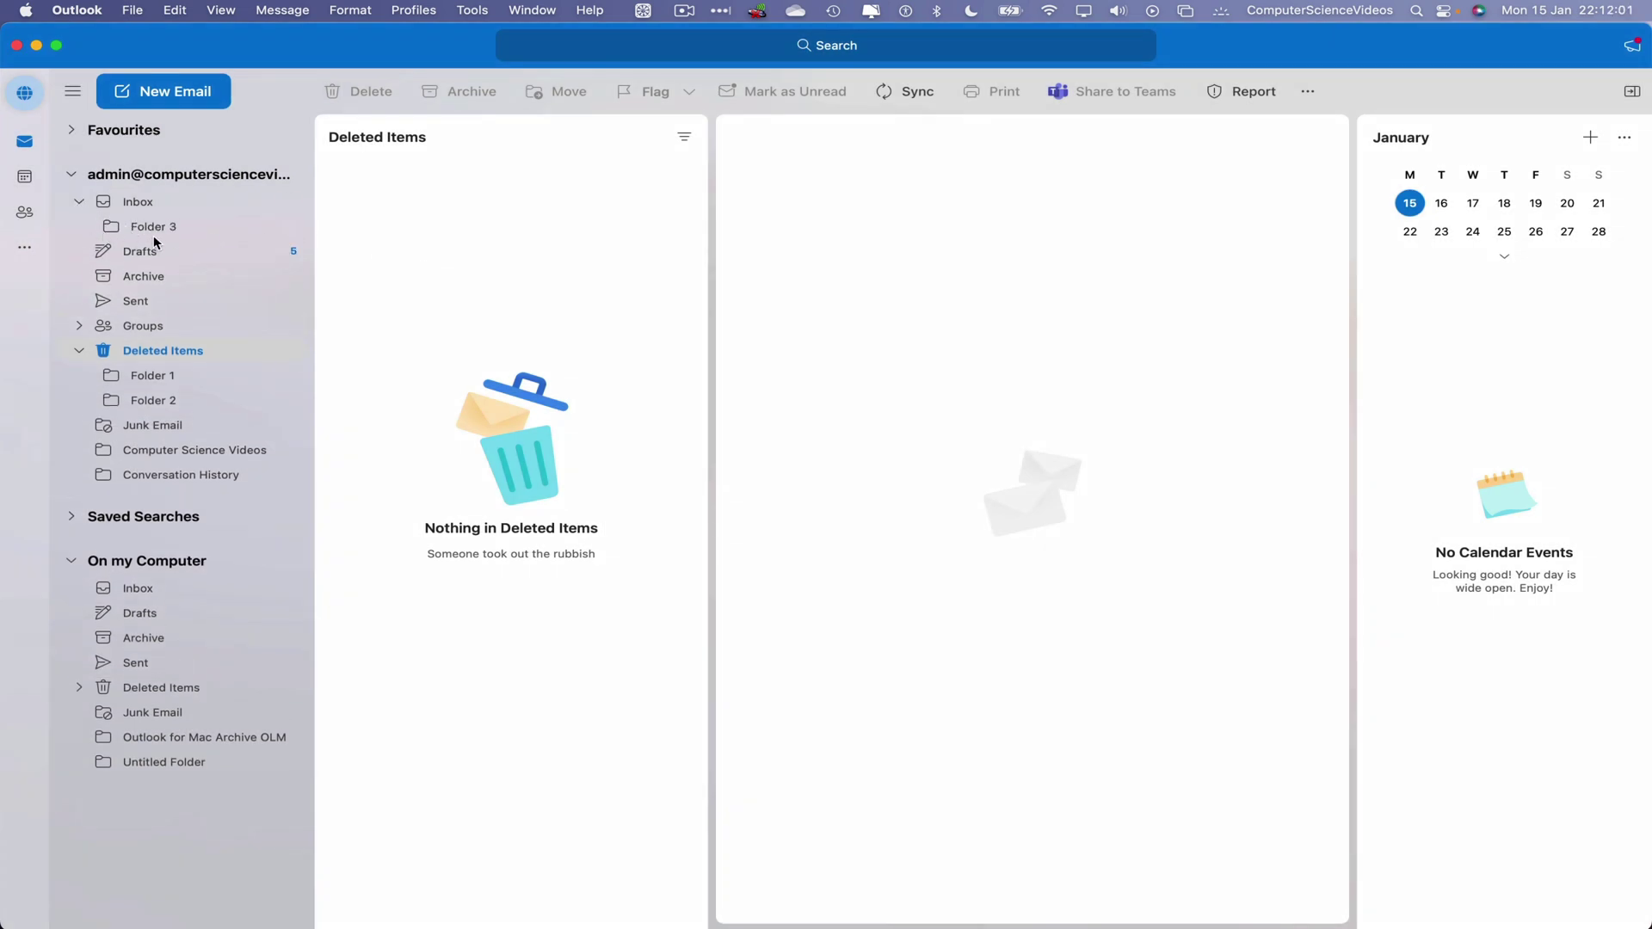
pyautogui.moveTo(149, 404); pyautogui.dragTo(150, 207)
pyautogui.rightClick(145, 405)
pyautogui.click(413, 323)
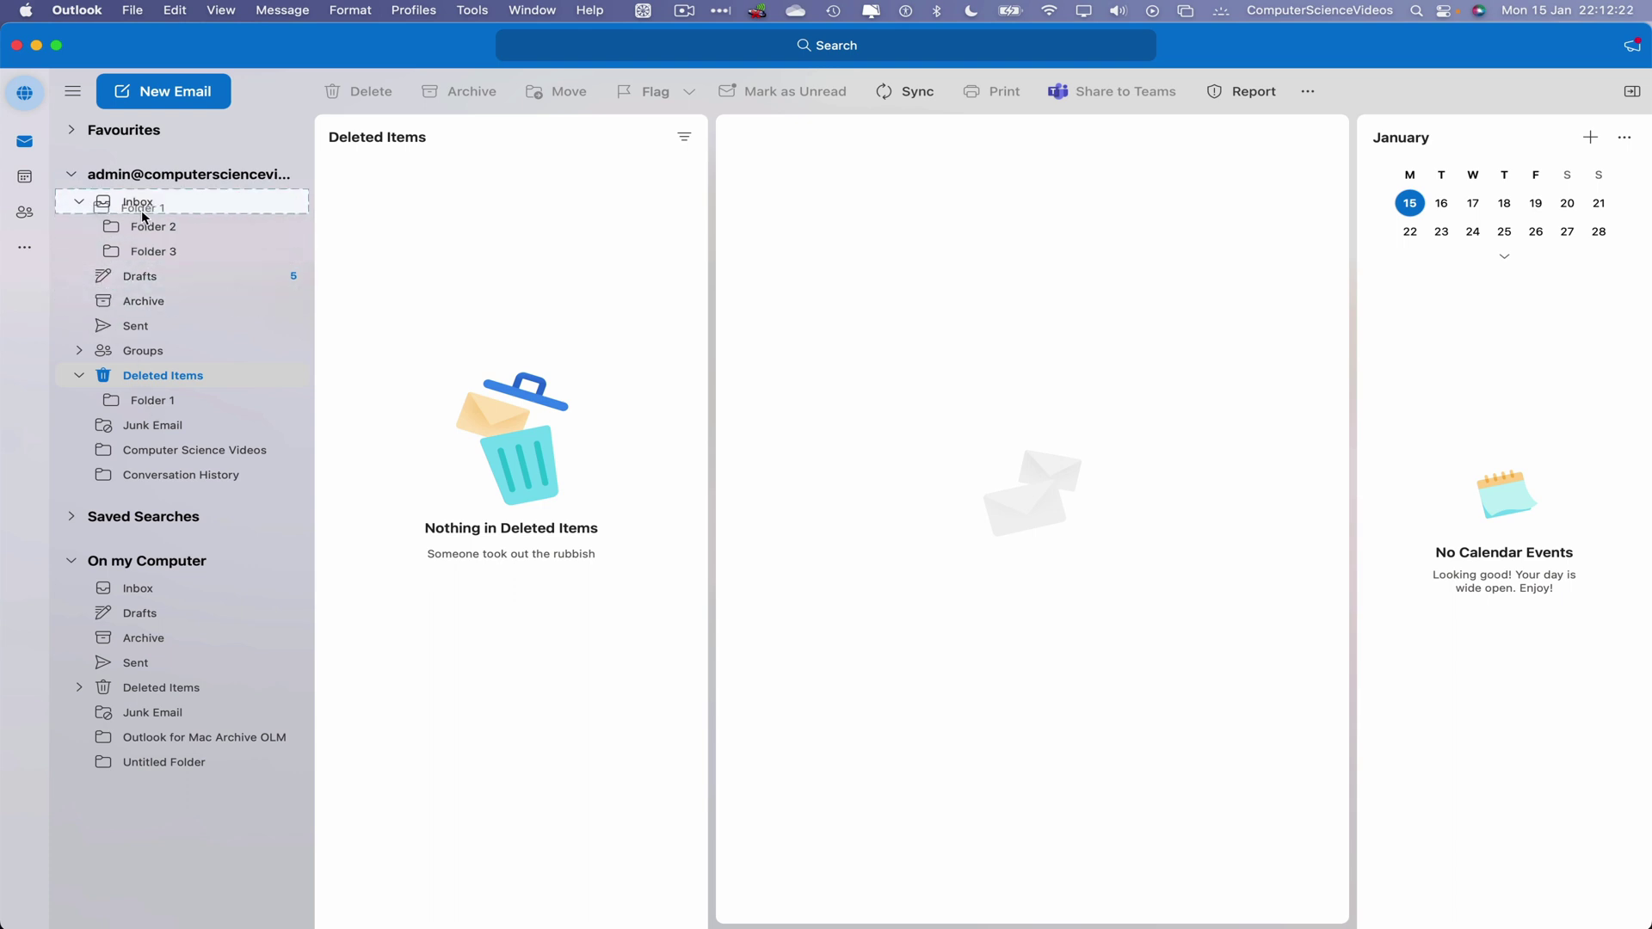
pyautogui.moveTo(151, 406); pyautogui.dragTo(148, 205)
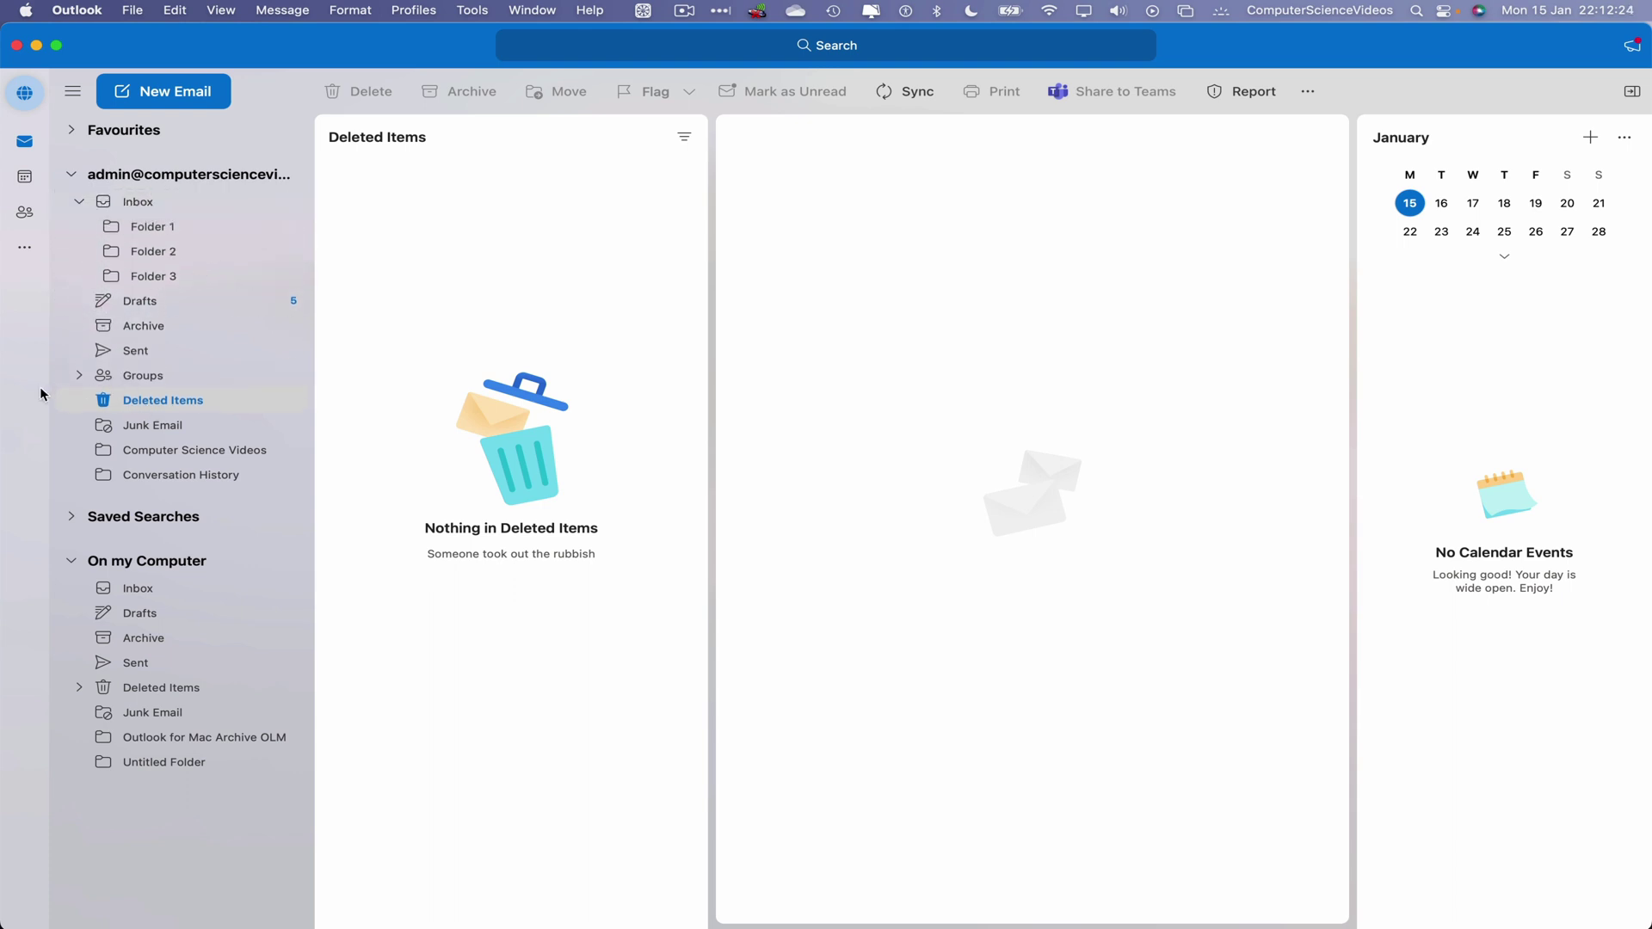
# Quit Outlook from the menu bar, leaving the macOS desktop showing.
pyautogui.click(77, 9)
pyautogui.click(225, 290)
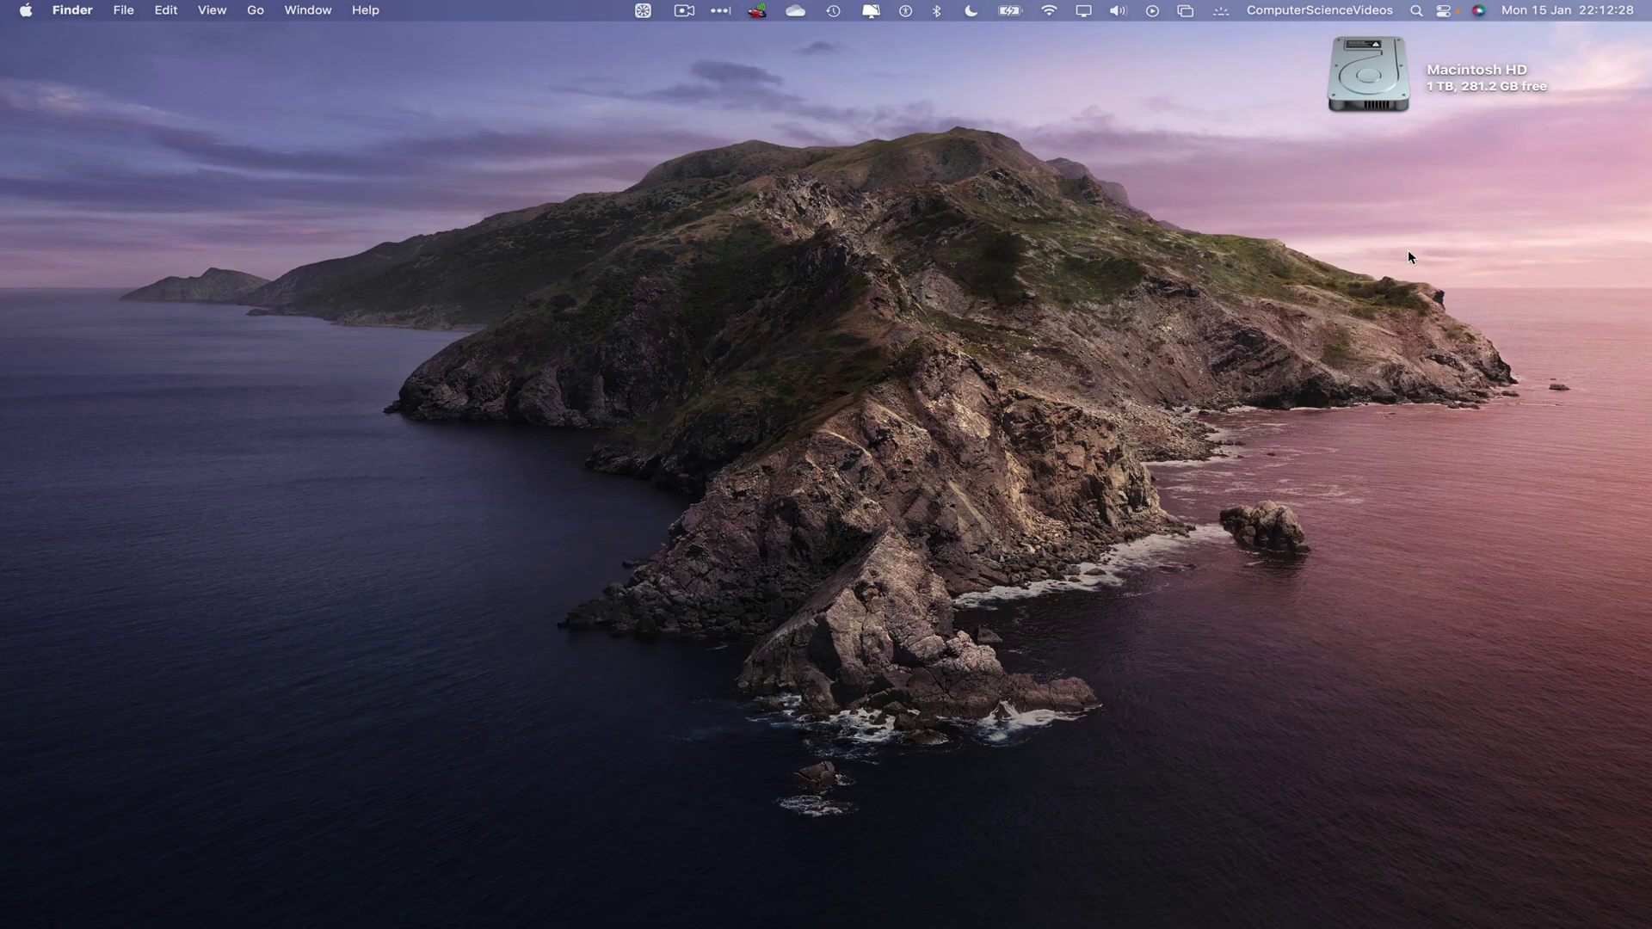